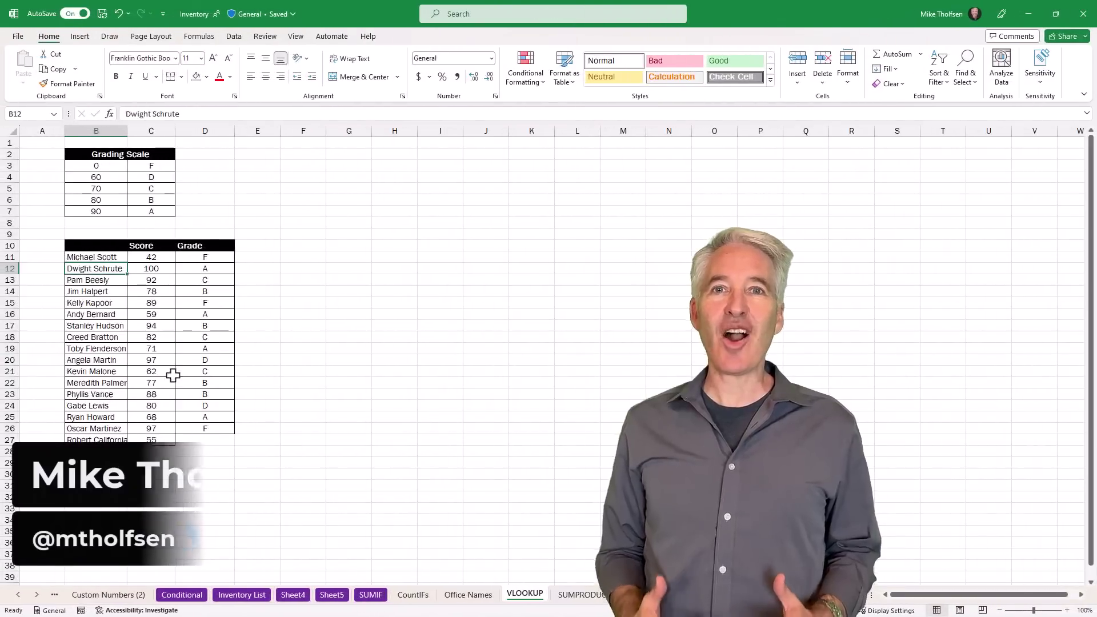
Search for Analyze Data from the right-click menu and open it for the grading table
right_click(96, 269)
text(Analyze)
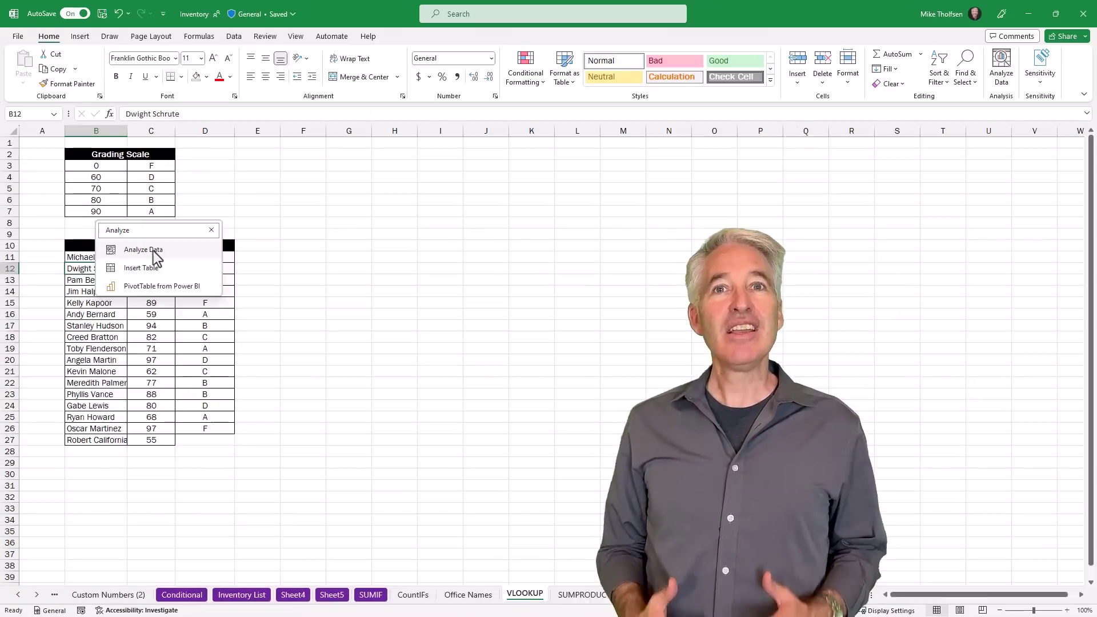
click(143, 250)
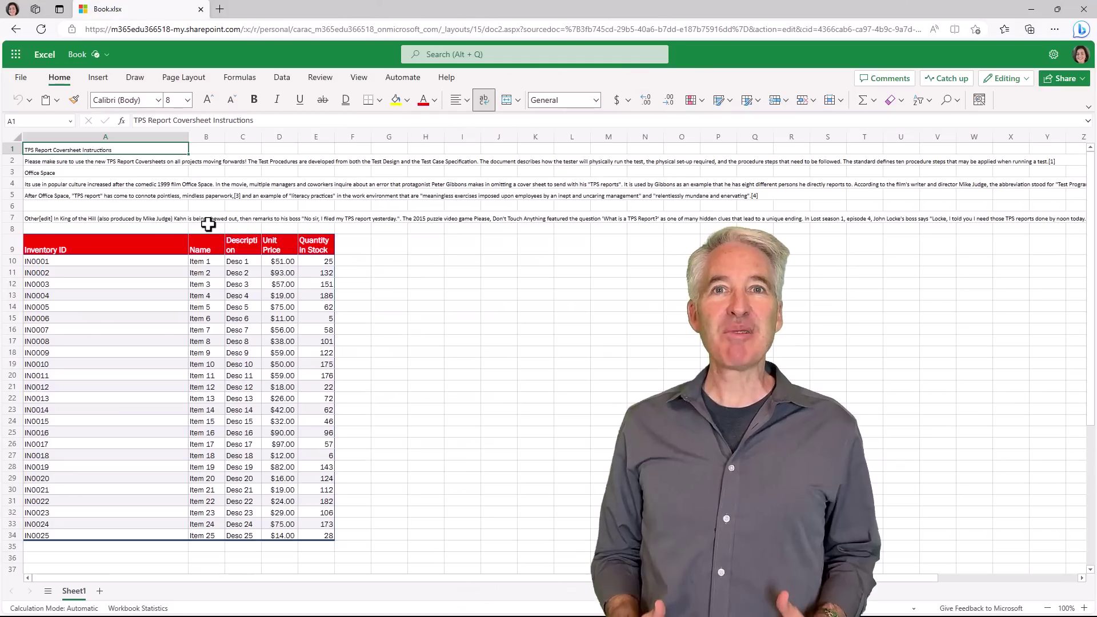
Read the A1:A7 instructions aloud in Immersive Reader and increase the text spacing
drag(87, 146, 81, 215)
click(359, 78)
click(394, 100)
click(549, 577)
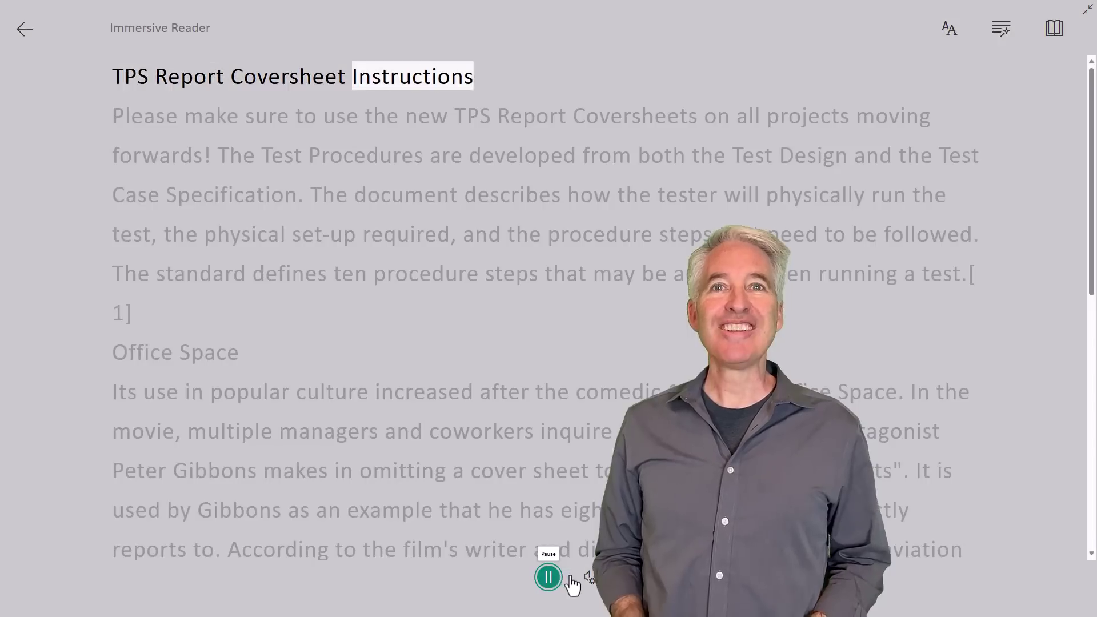
click(949, 28)
click(1056, 140)
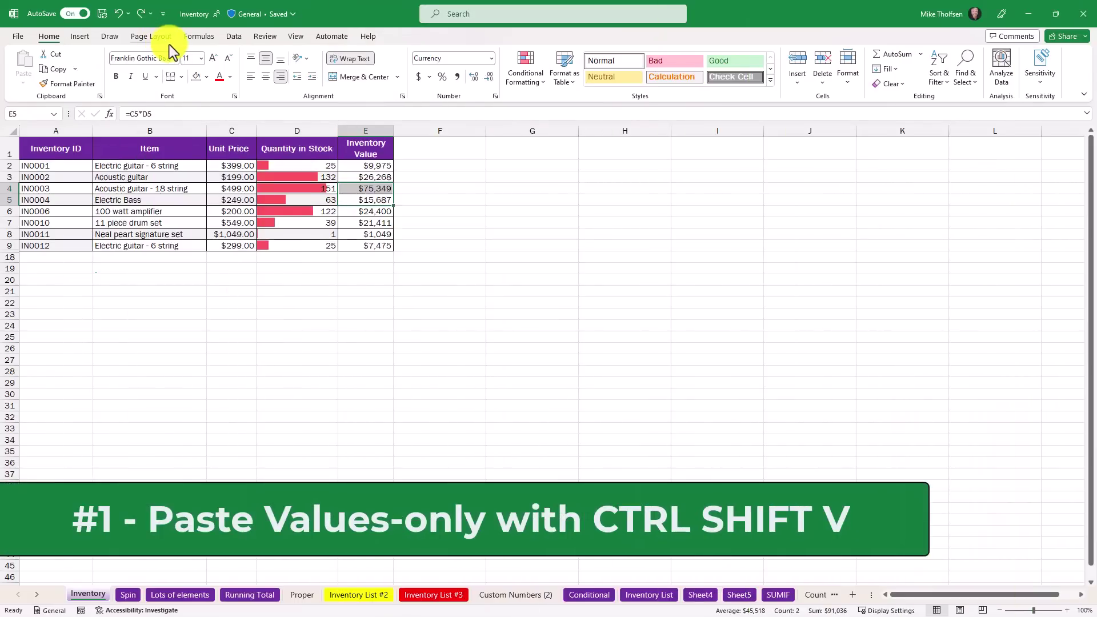
Copy A1:E9 and paste it into A25 as values only, then check the paste choices
drag(60, 147, 365, 245)
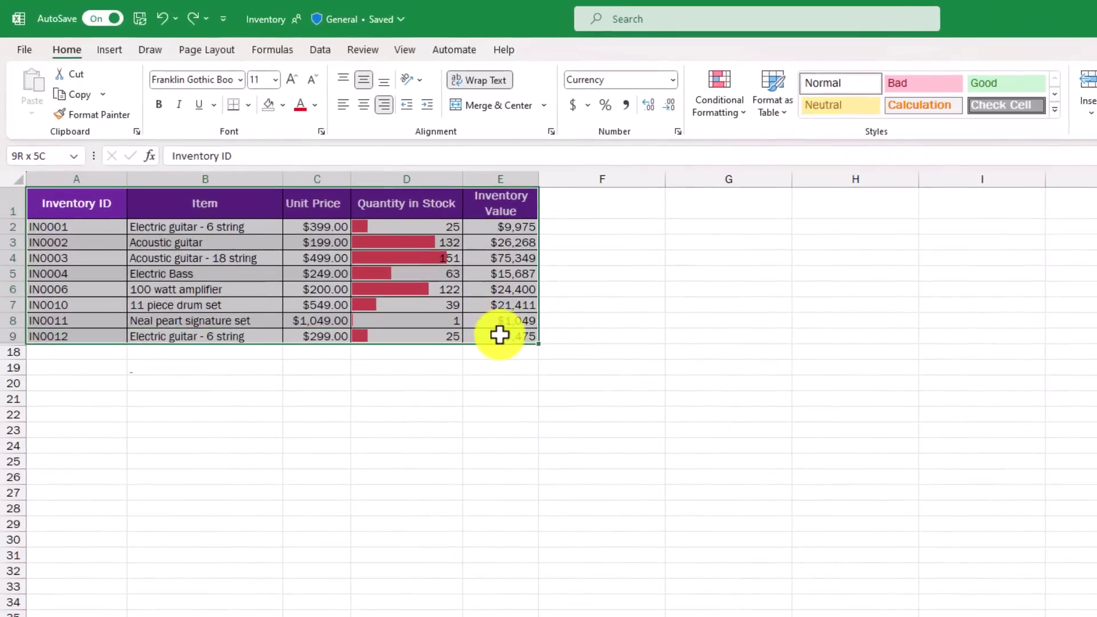
drag(500, 335, 501, 337)
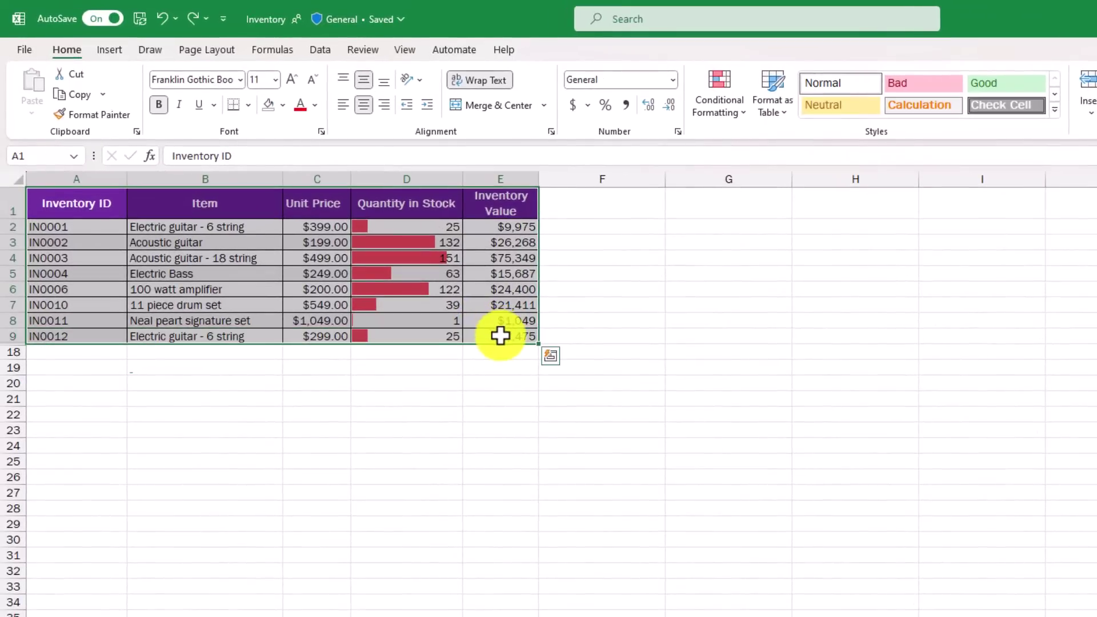
key(ctrl+c)
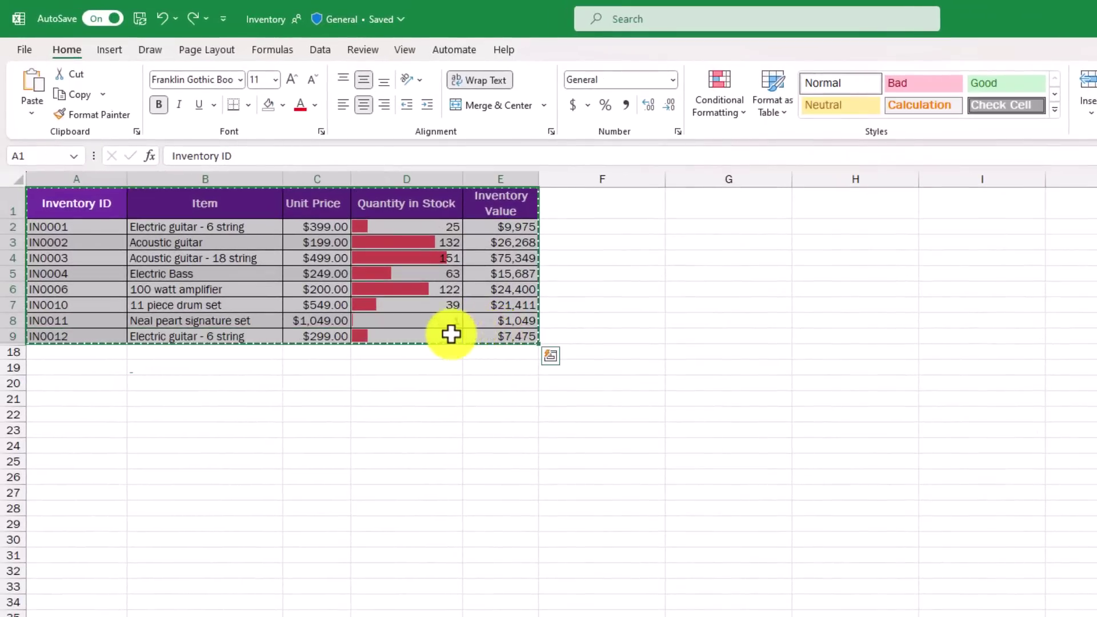
click(60, 461)
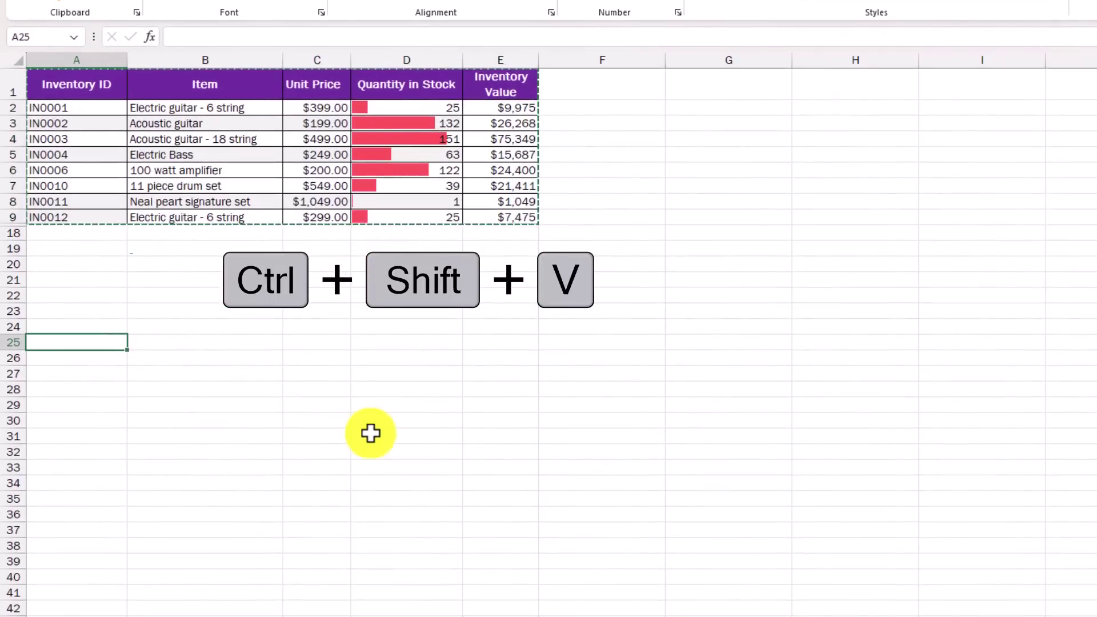
key(ctrl+shift+v)
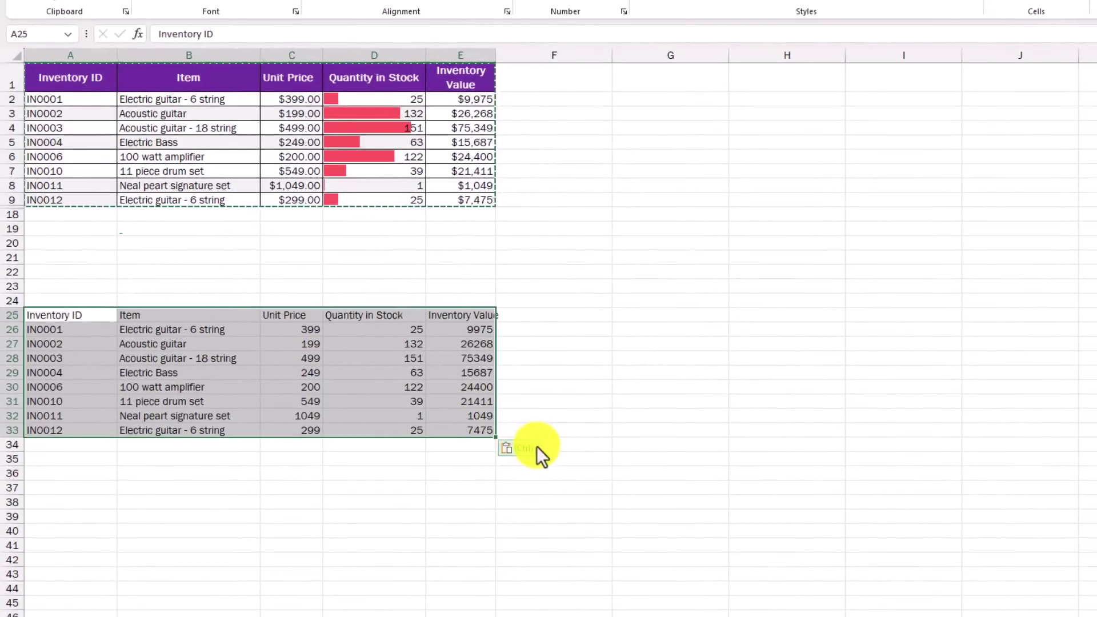
click(537, 447)
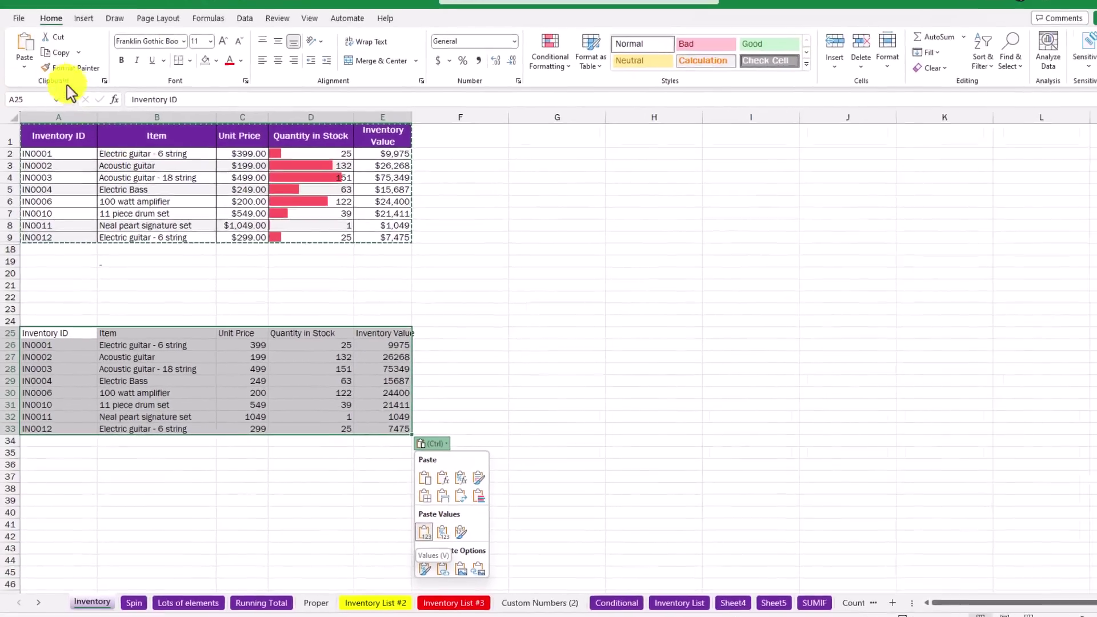
click(23, 77)
click(313, 275)
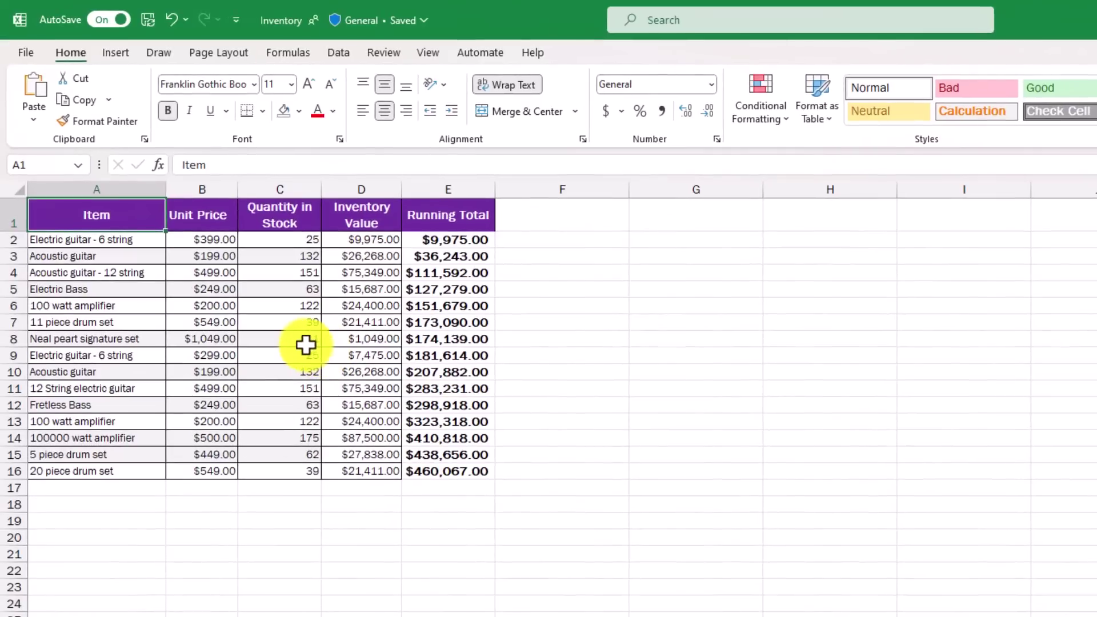
click(258, 295)
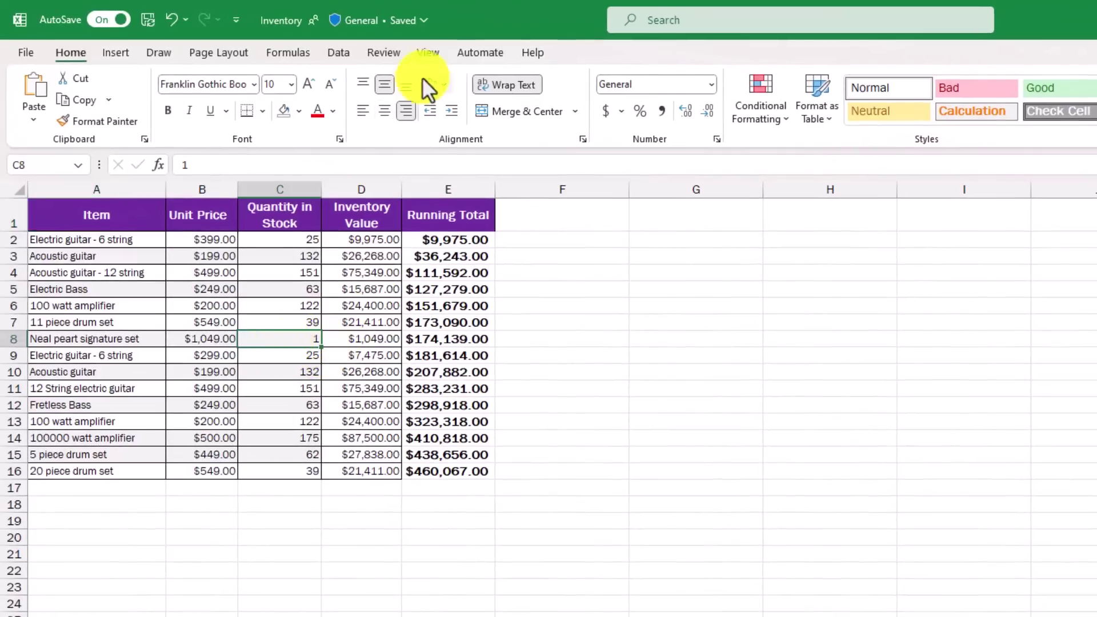
click(378, 52)
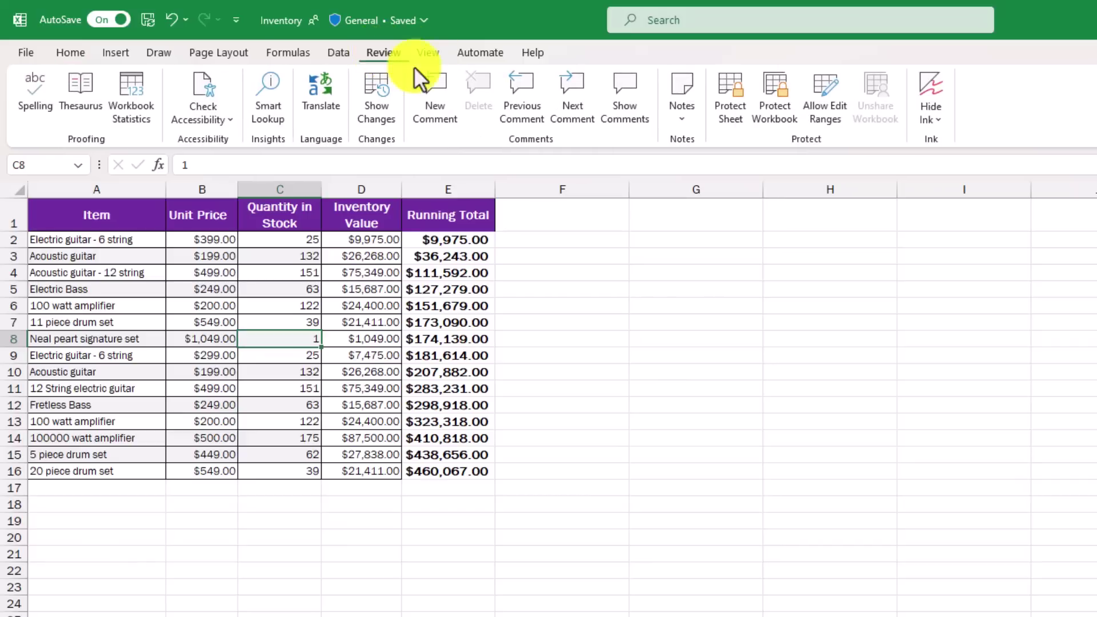
click(441, 94)
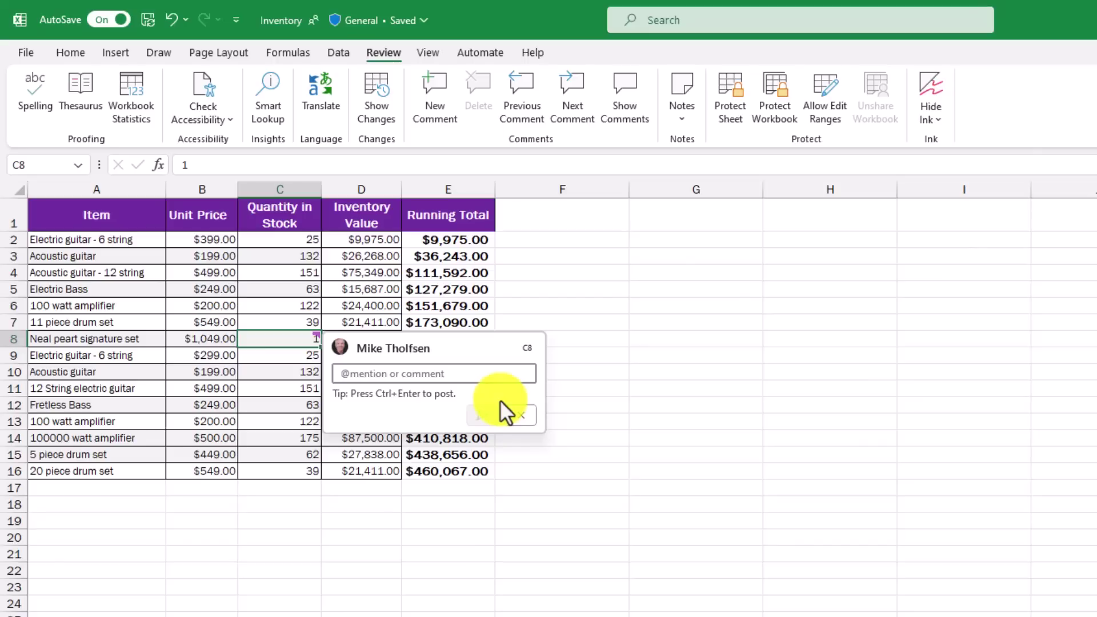
text(@Mike Tholfsen)
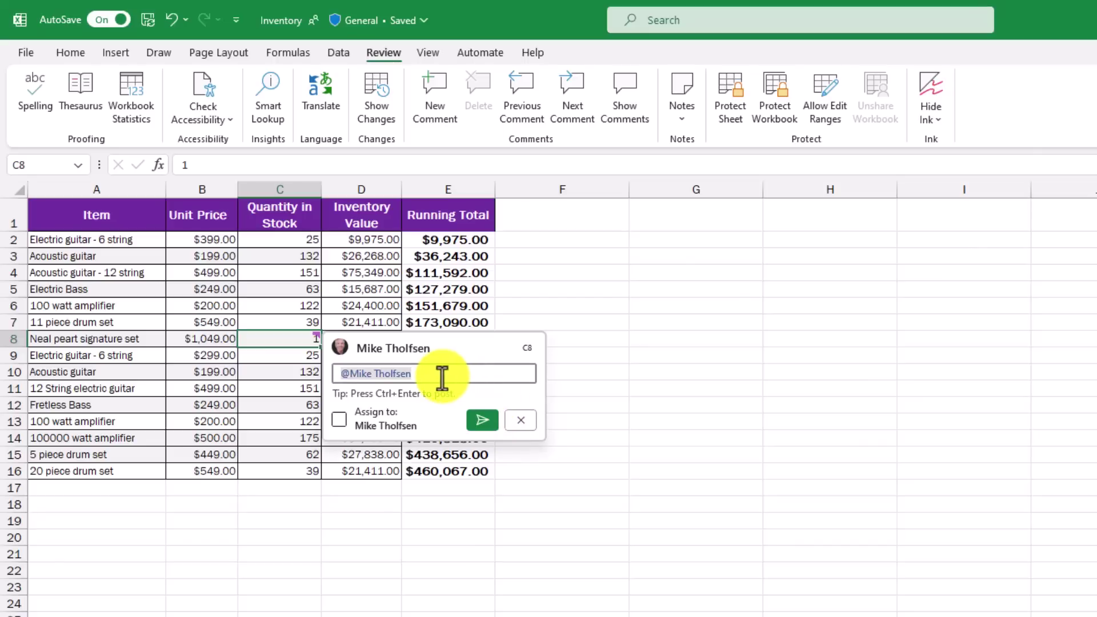
click(339, 419)
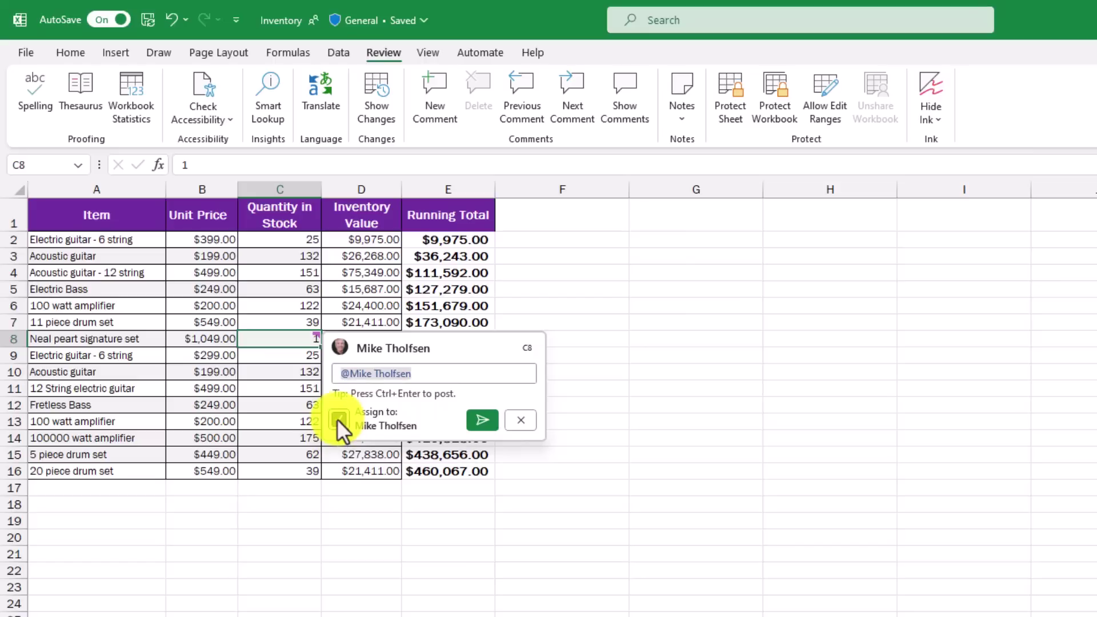
click(485, 417)
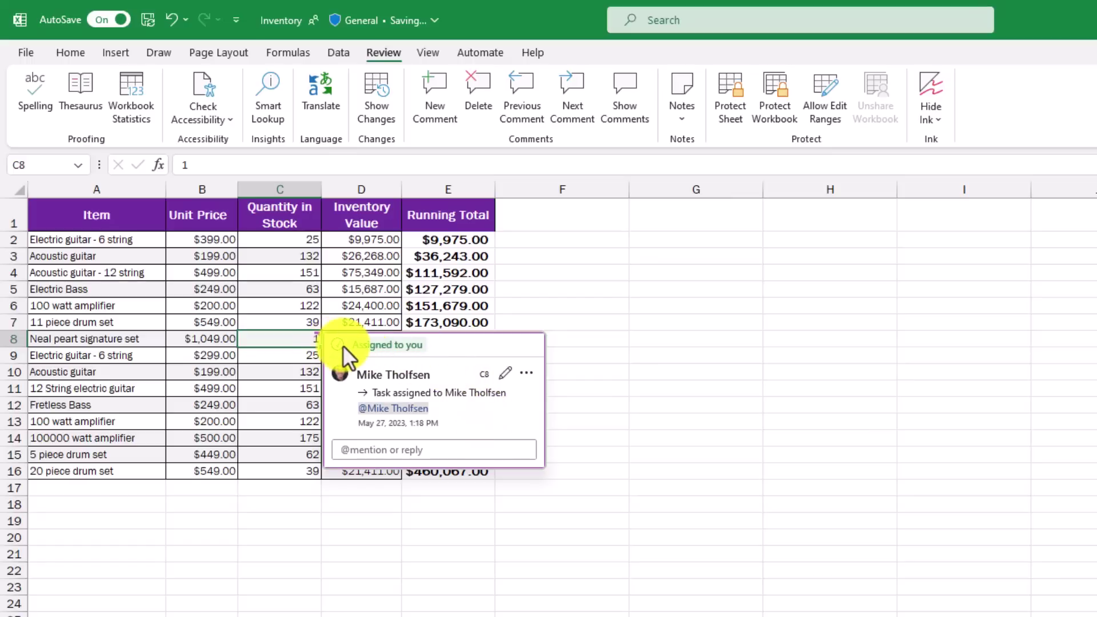
Close the comment card, then resolve the C8 task so it shows Task completed
click(875, 305)
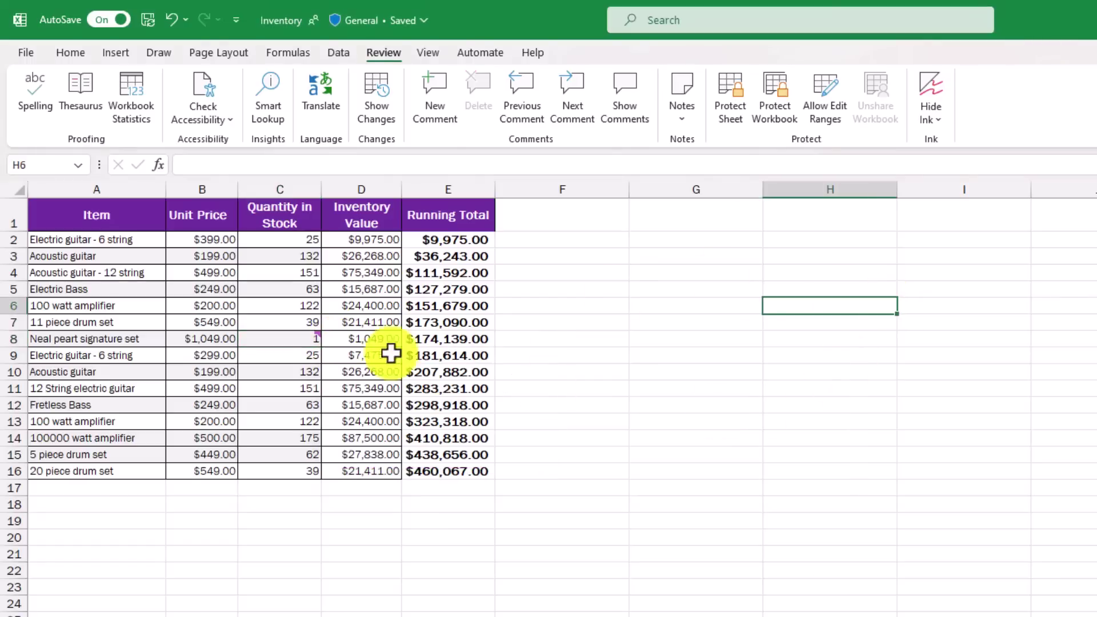
mouse_move(306, 338)
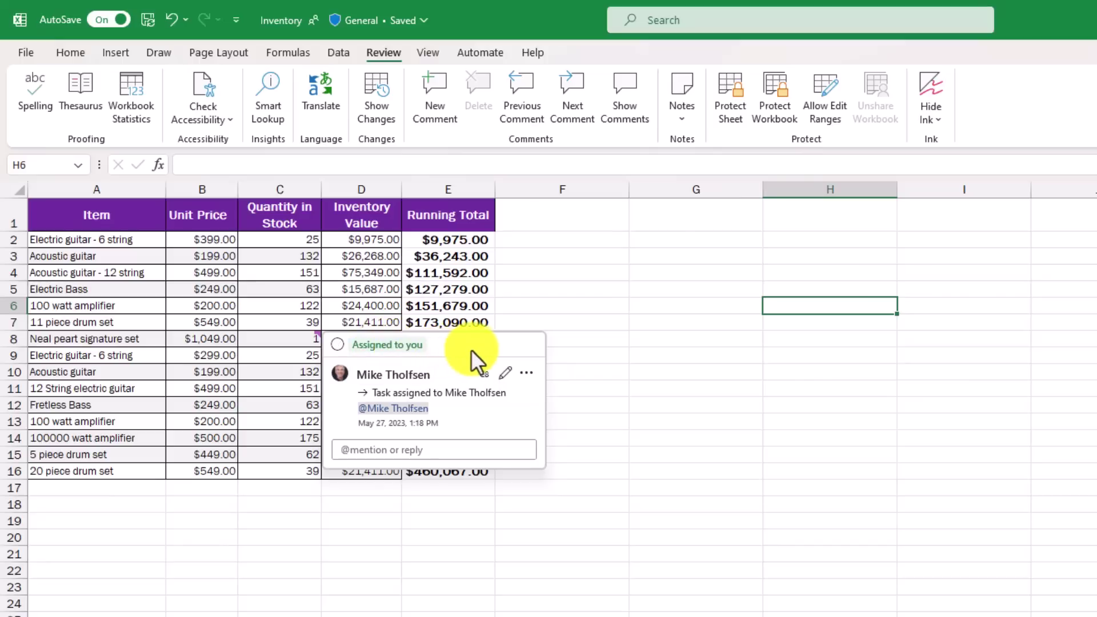
click(338, 344)
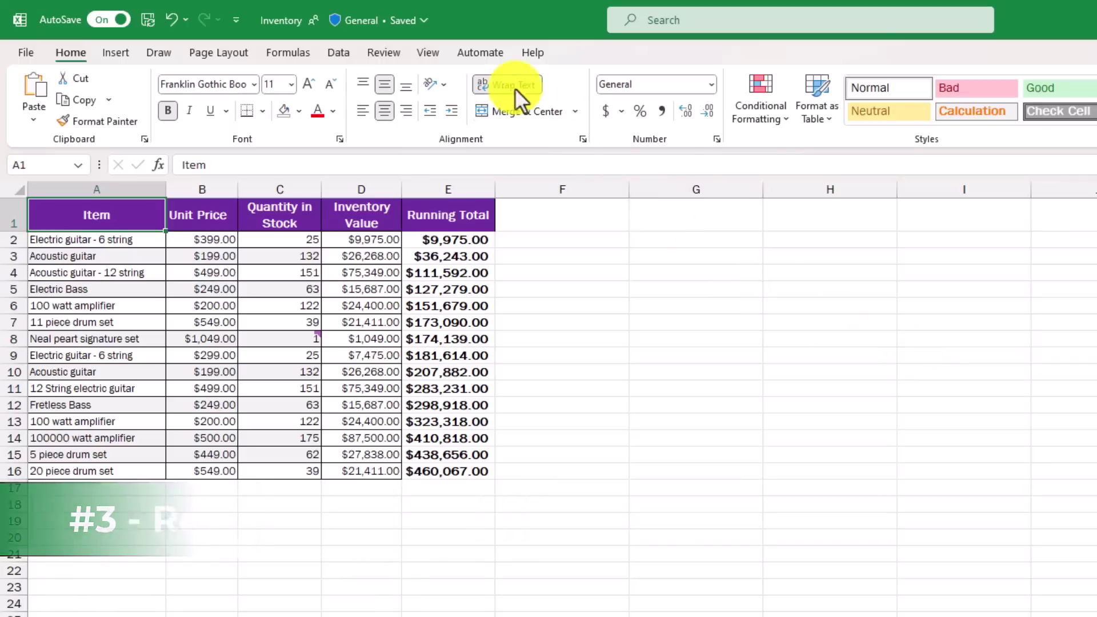
Record actions while turning on header-row filters and sorting Quantity in Stock smallest to largest
click(481, 53)
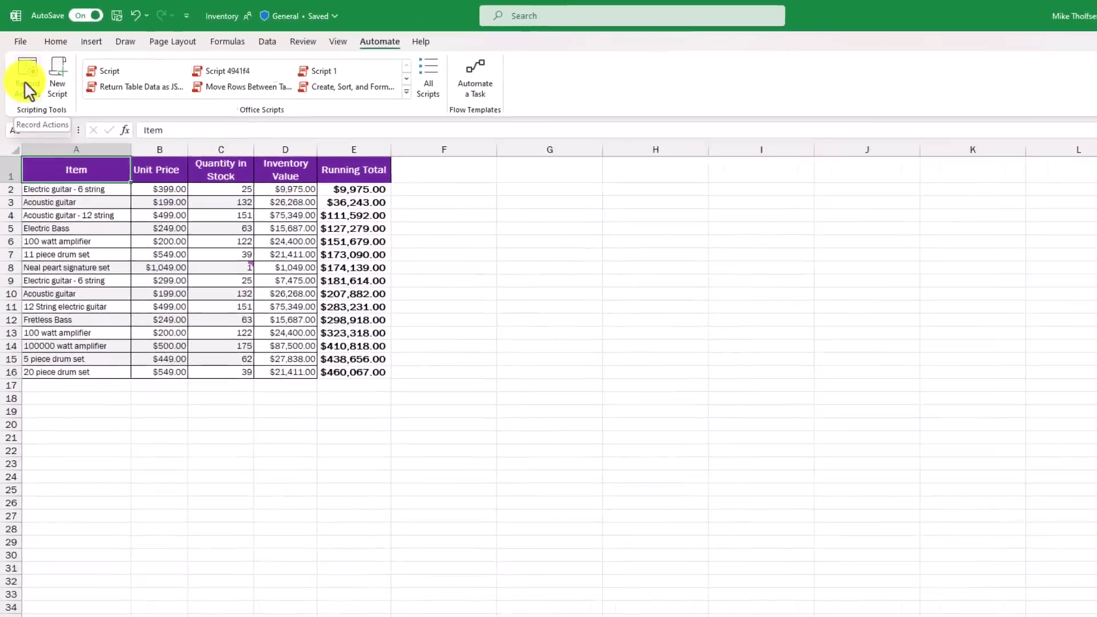
click(33, 104)
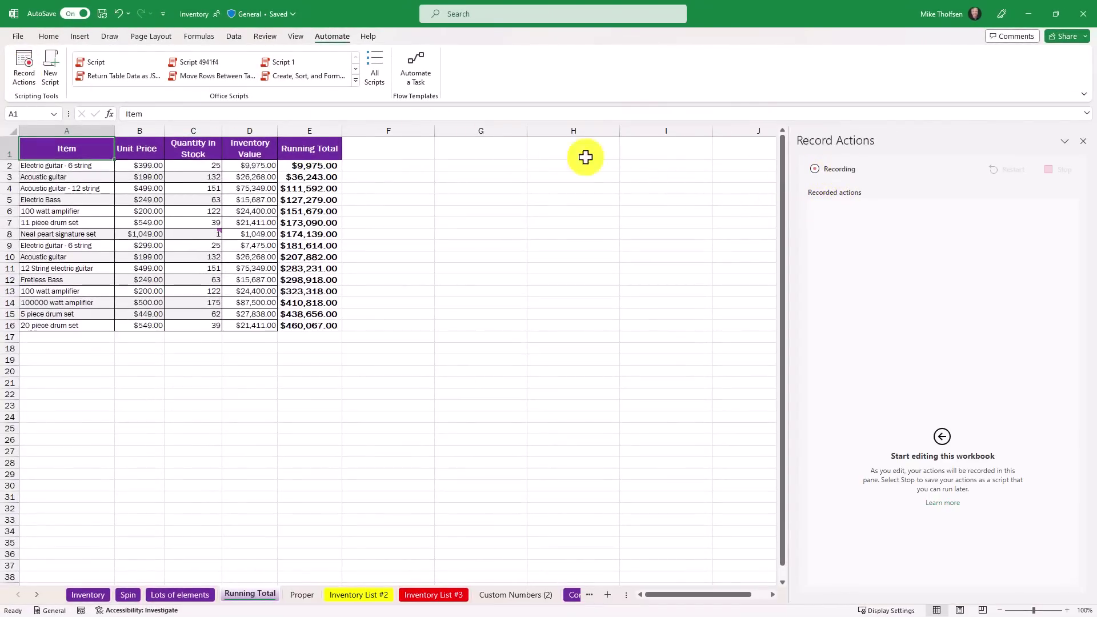
click(9, 148)
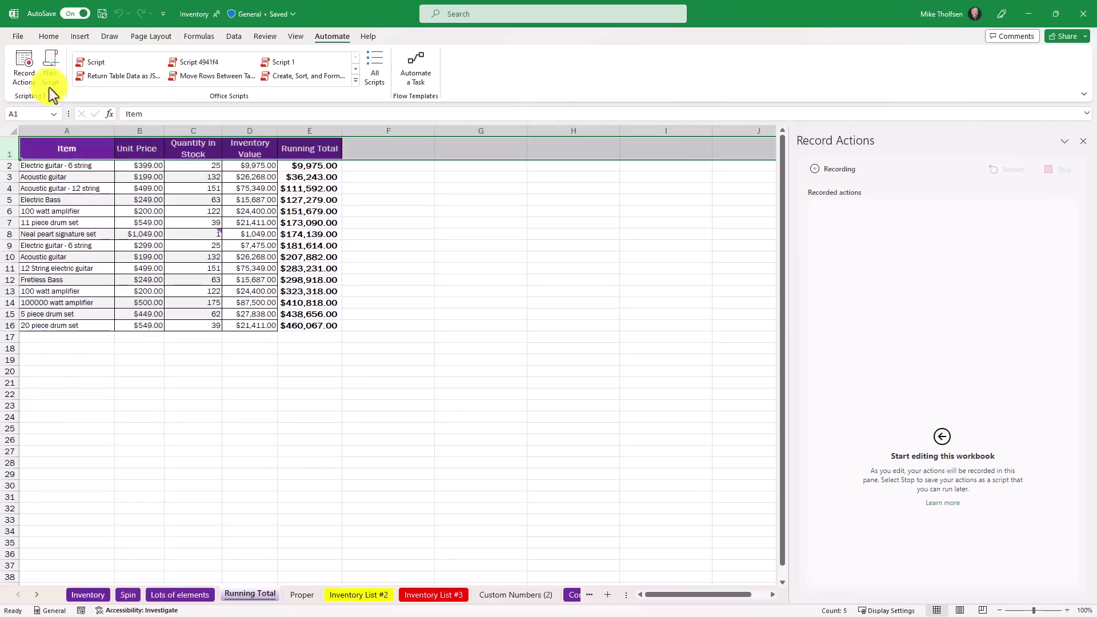
click(50, 36)
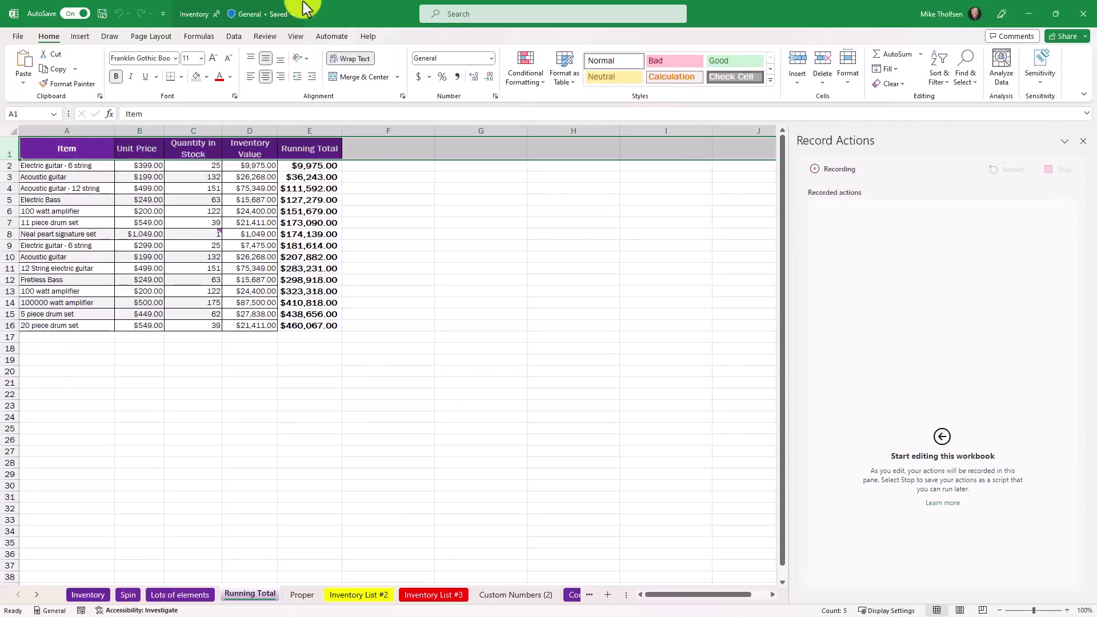
click(939, 77)
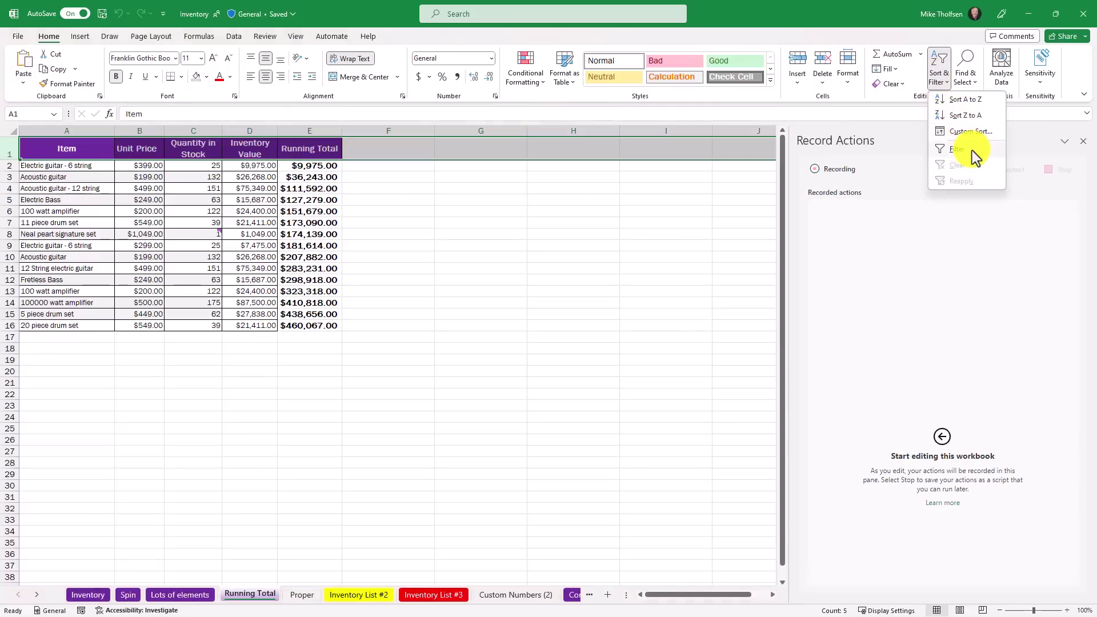
click(972, 150)
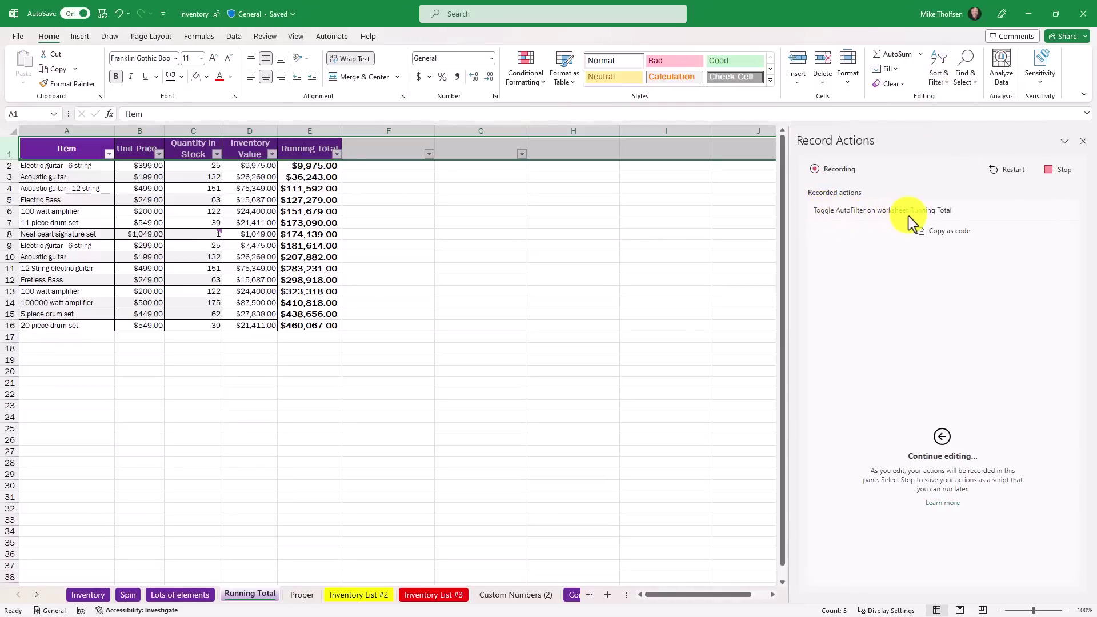
click(218, 155)
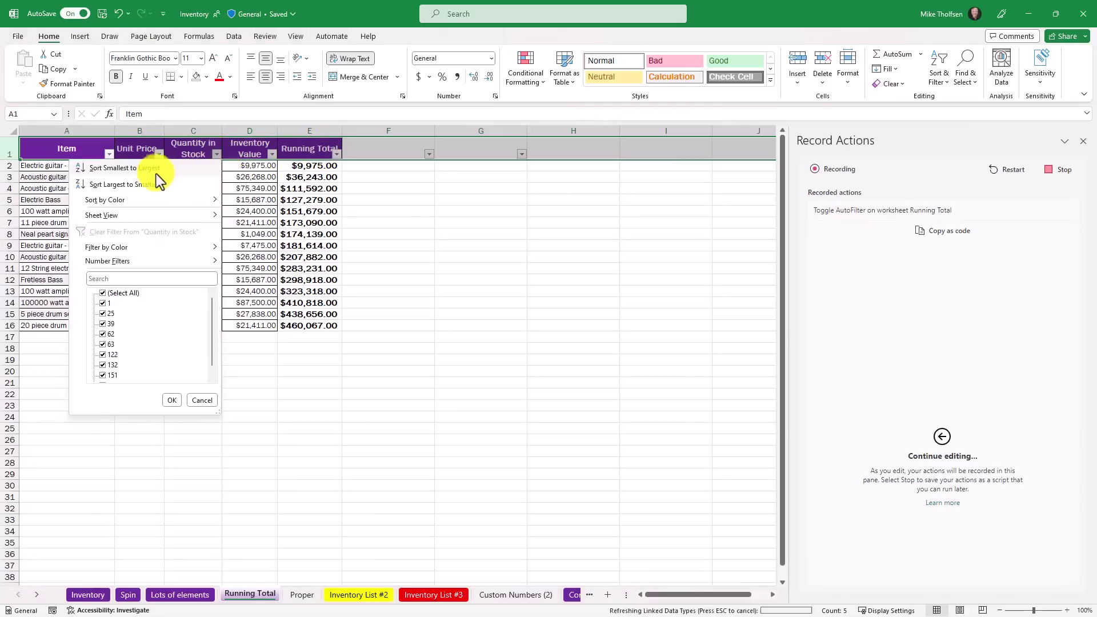
click(129, 169)
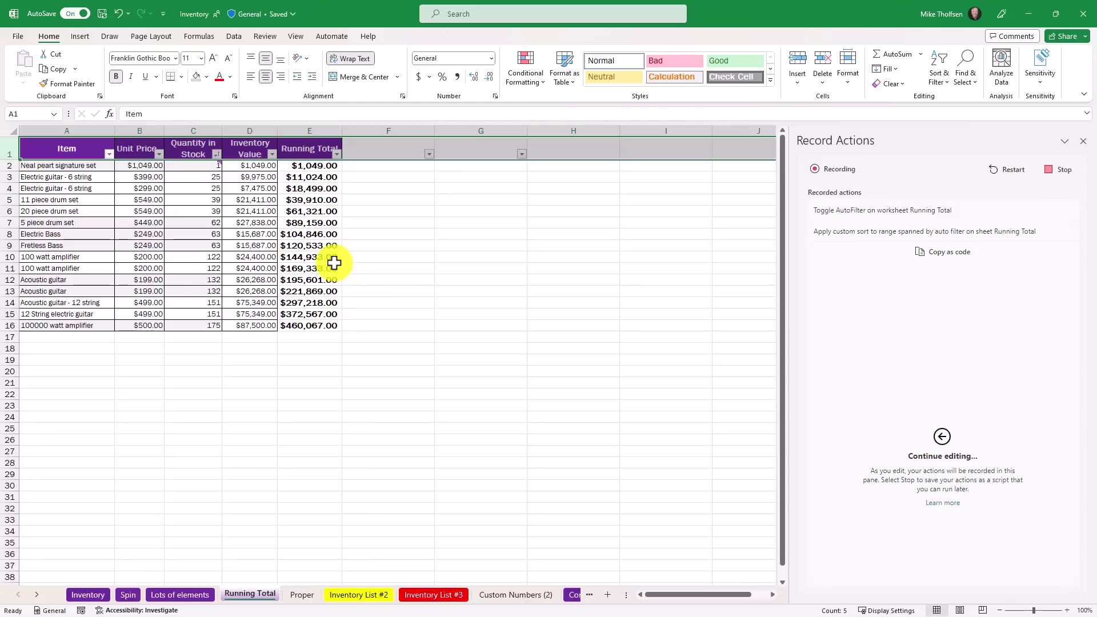
Stop recording and name the new script 'Filter and Sort my stuff'
click(1067, 178)
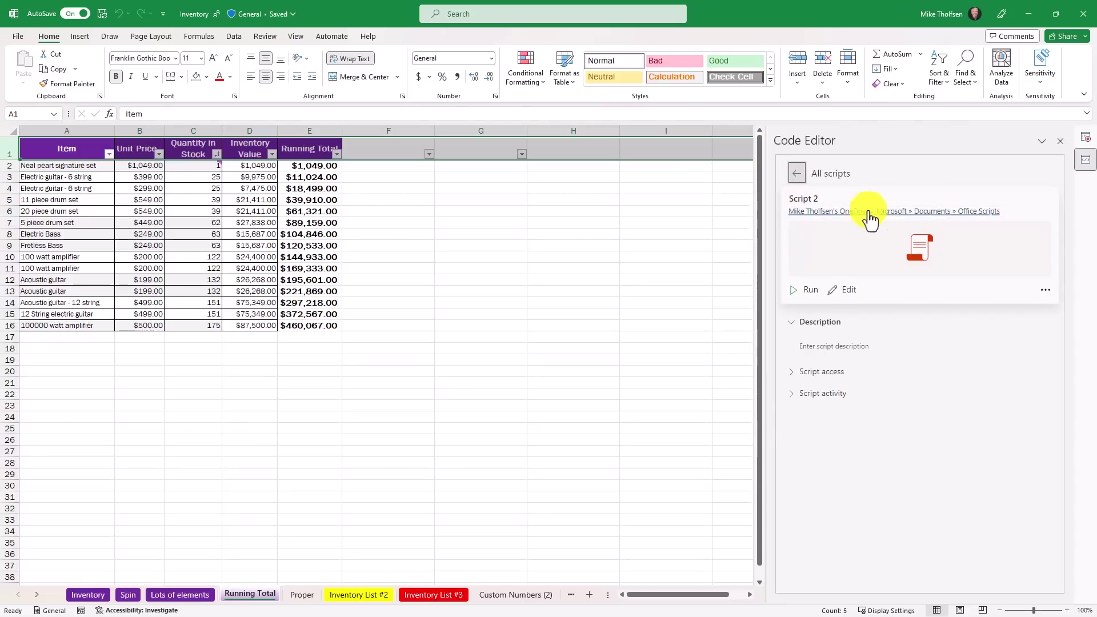
click(1046, 289)
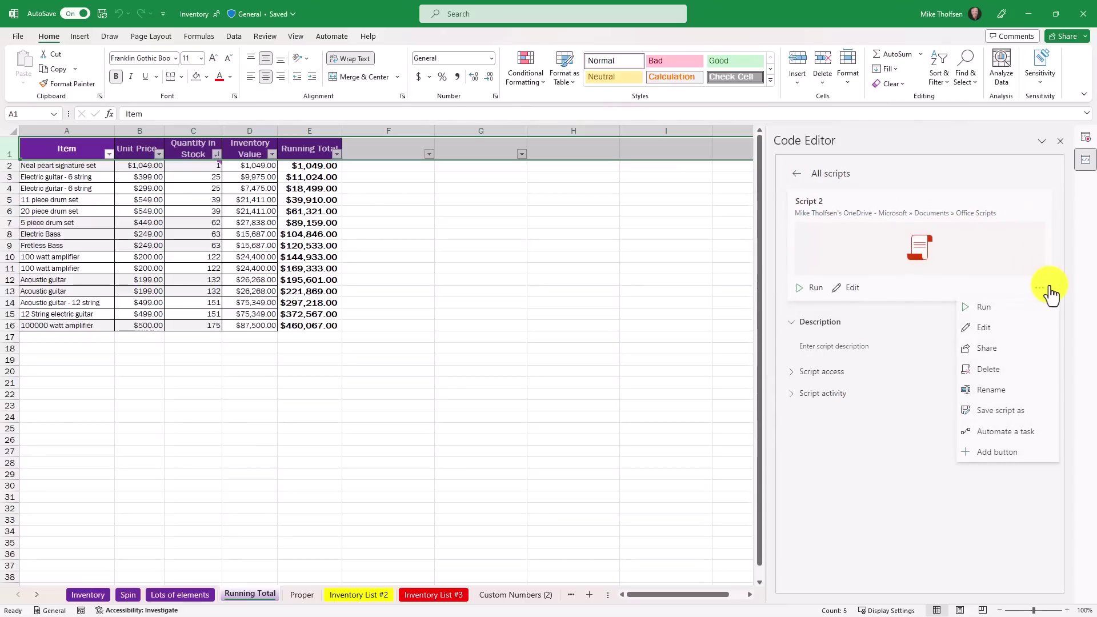
click(1016, 391)
text(Filter and Sort my stuff)
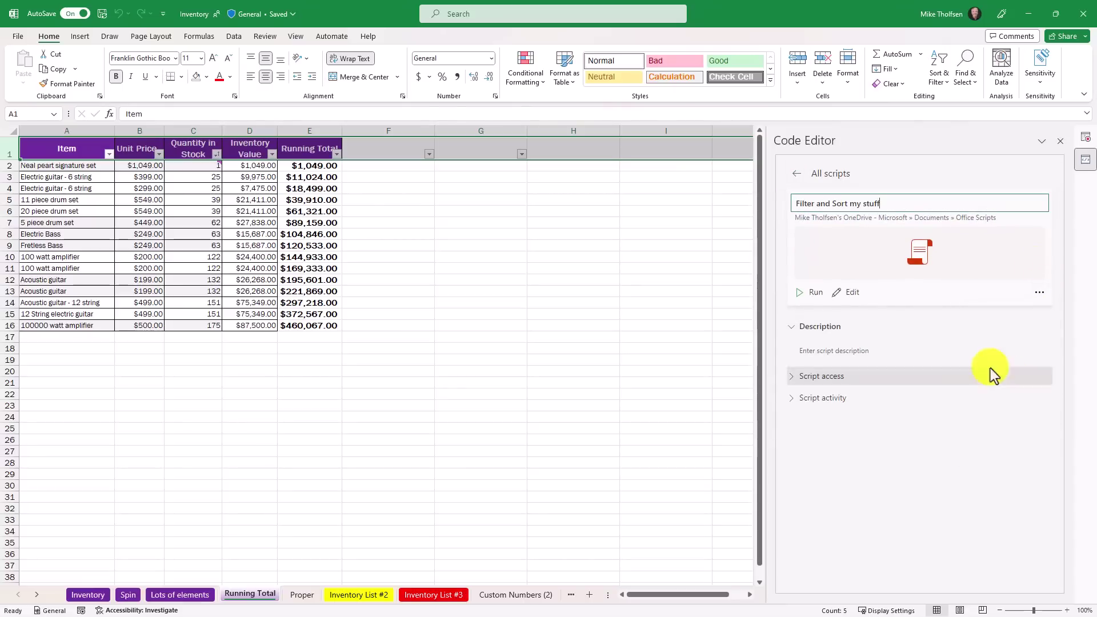
key(Return)
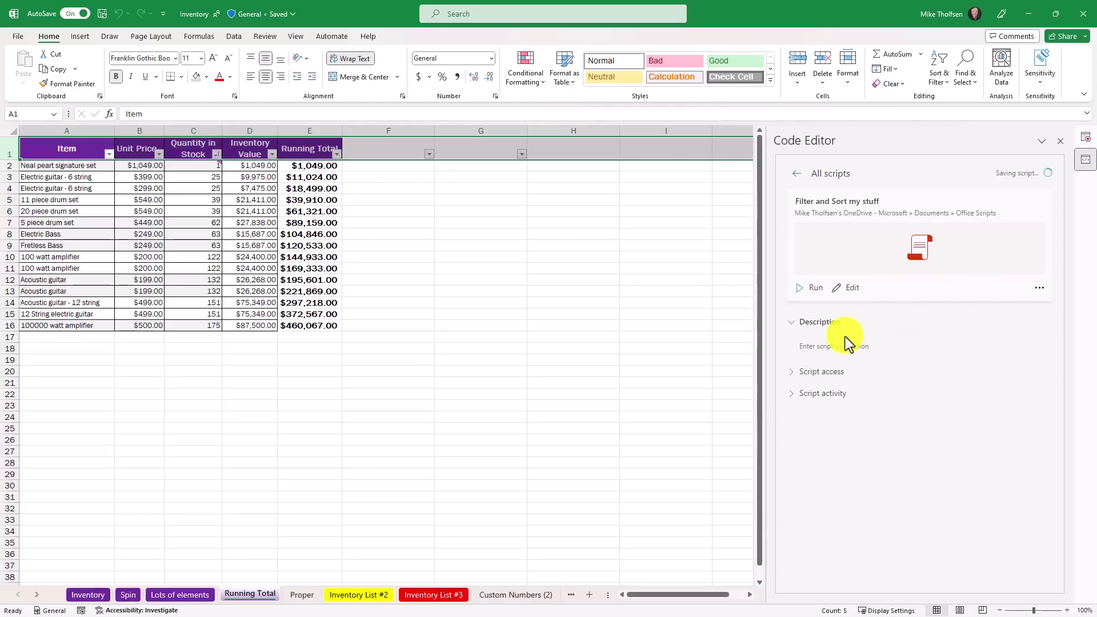
click(823, 347)
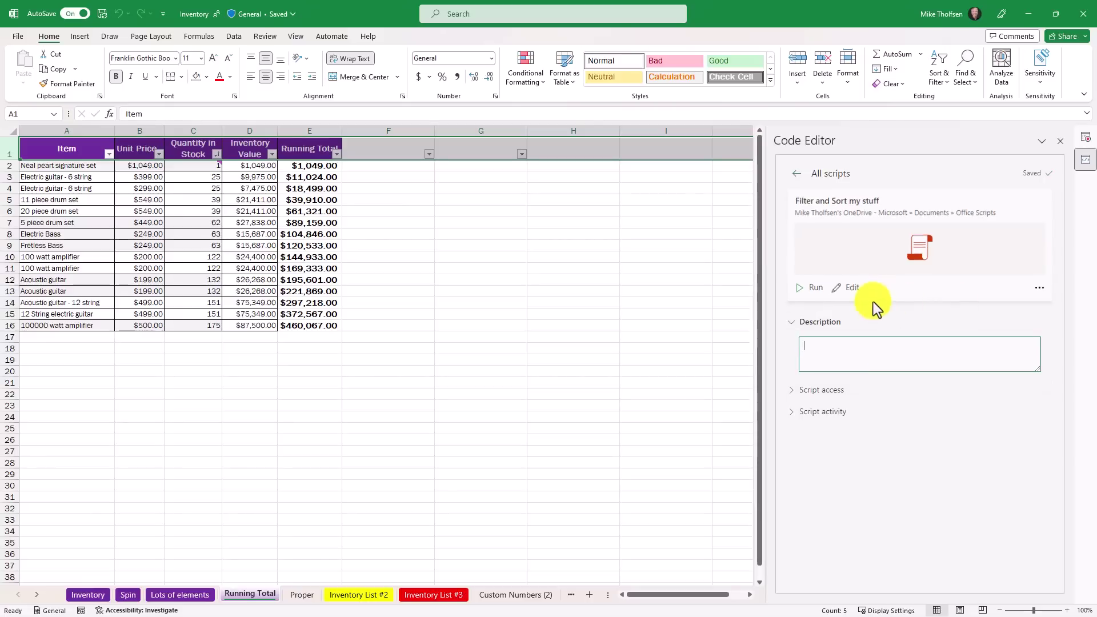
click(1040, 288)
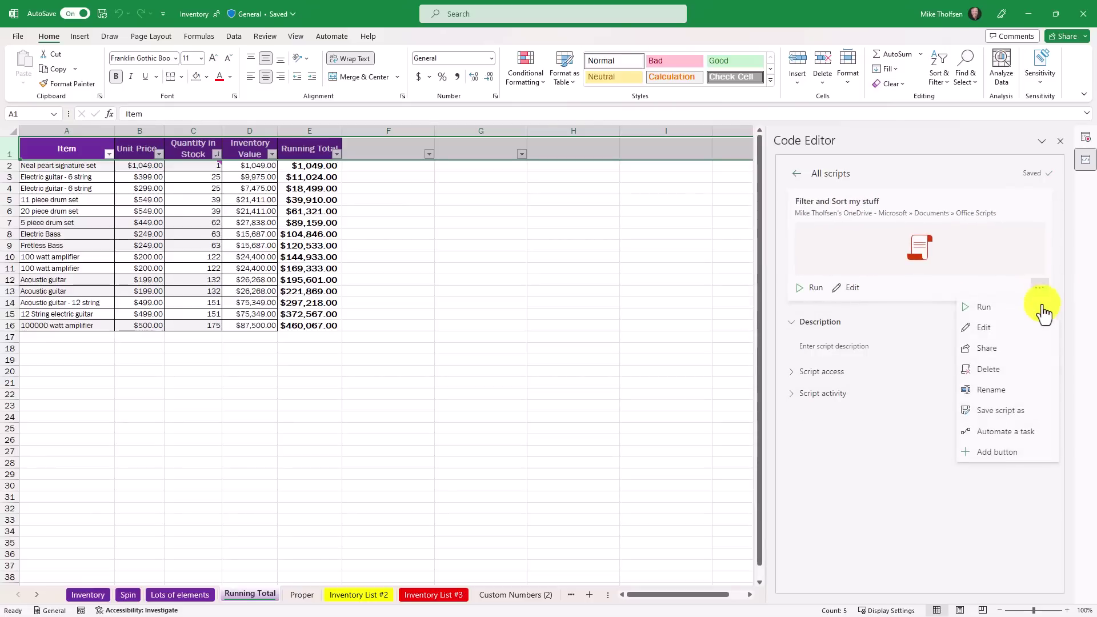
click(901, 446)
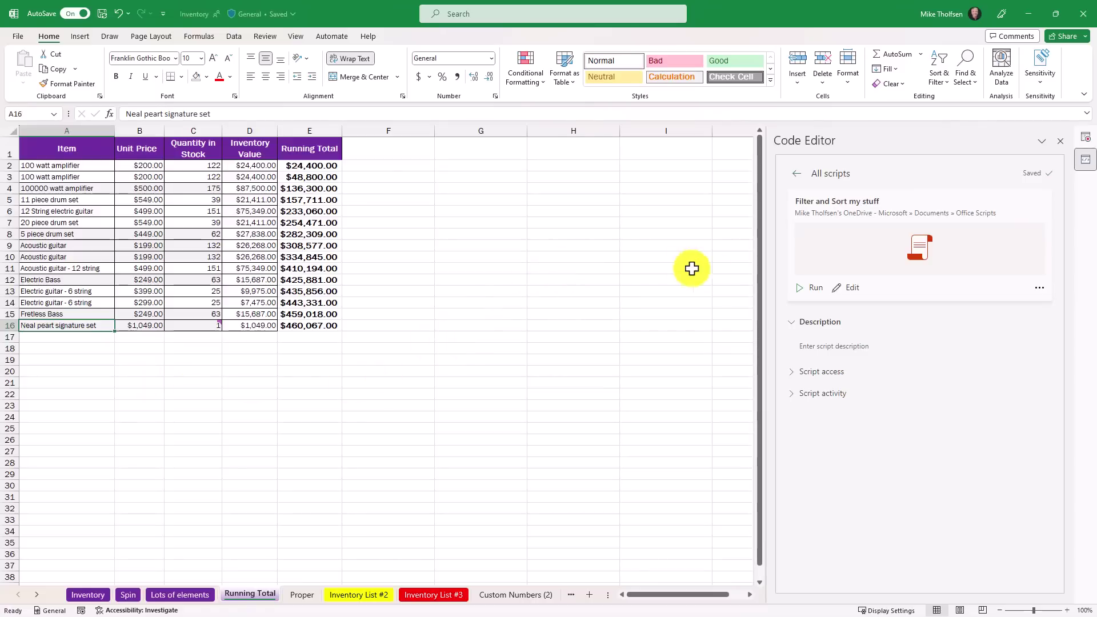
Run the Filter and Sort my stuff script twice on the table
click(811, 292)
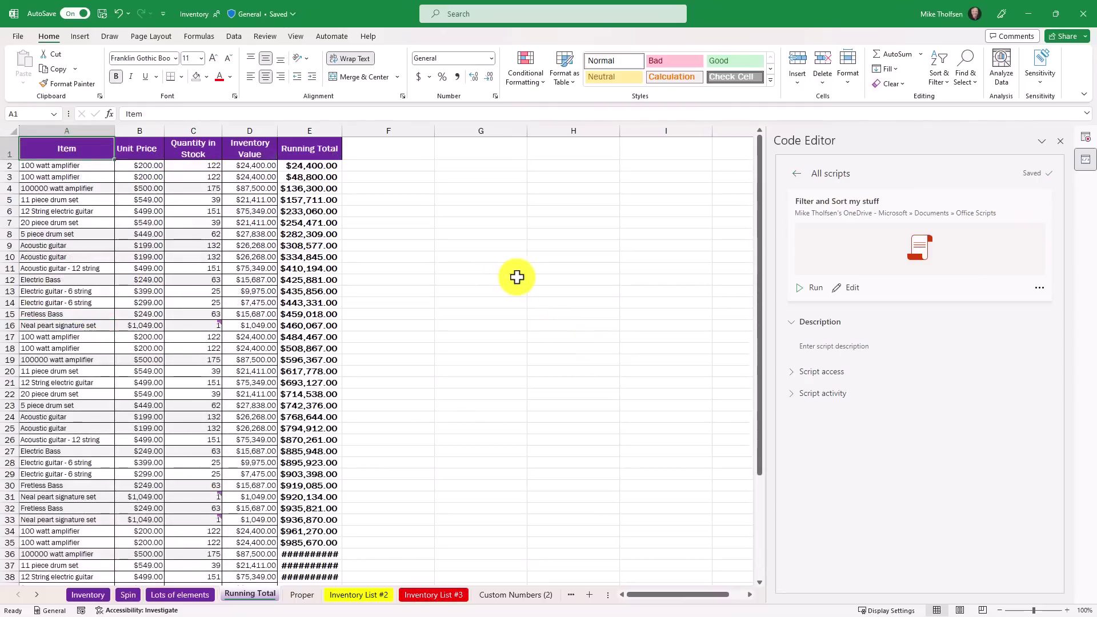
click(808, 290)
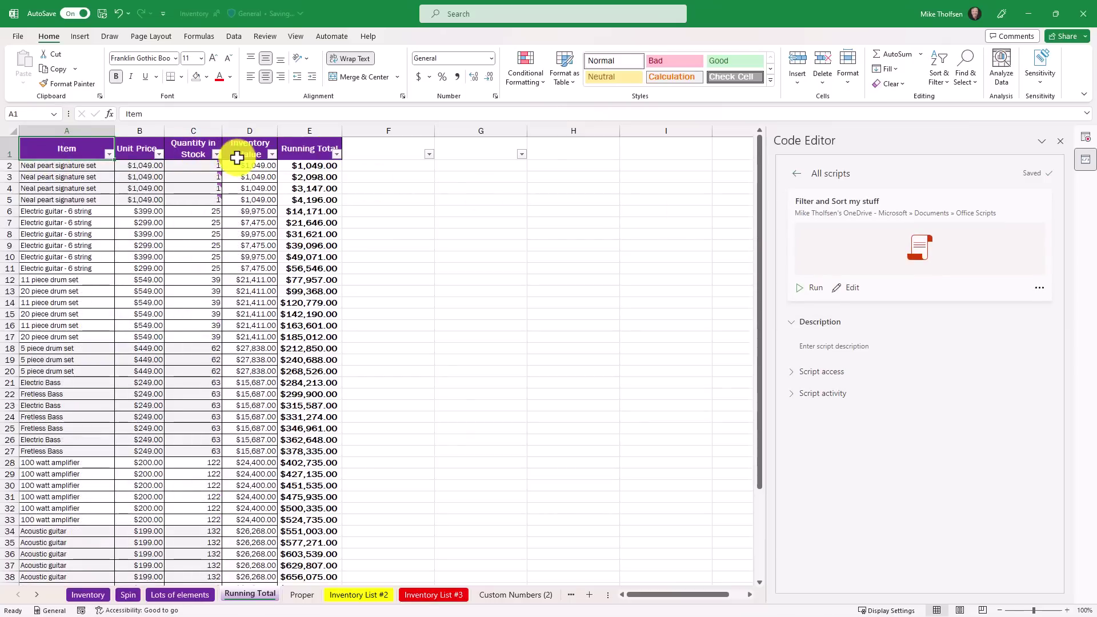
Inspect the script's code, return to the script list, and show the Samples tab
click(849, 293)
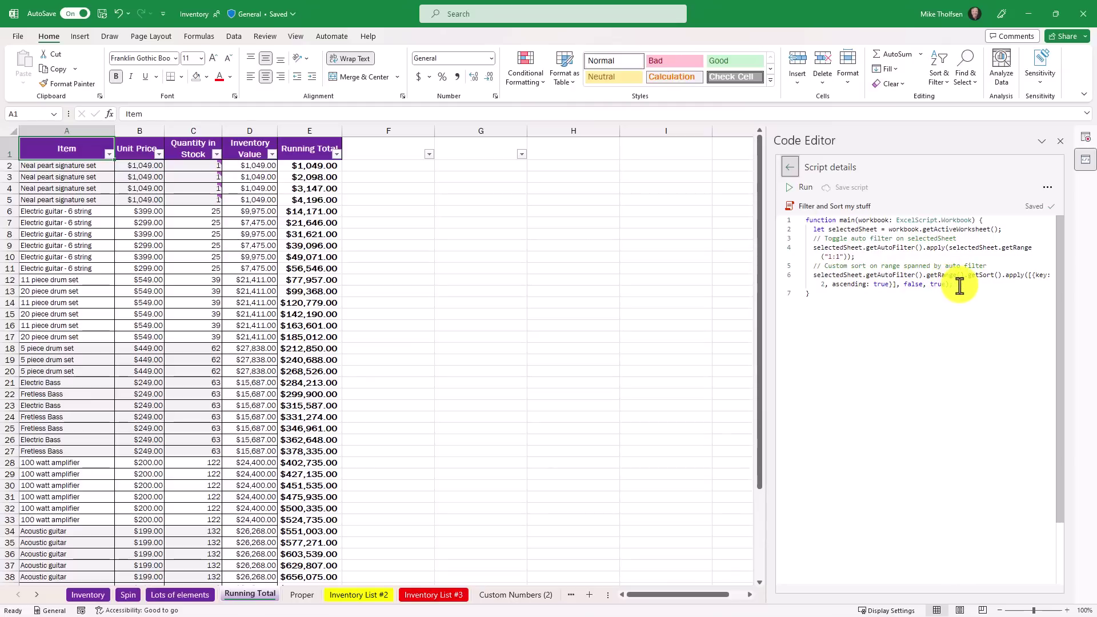
click(791, 168)
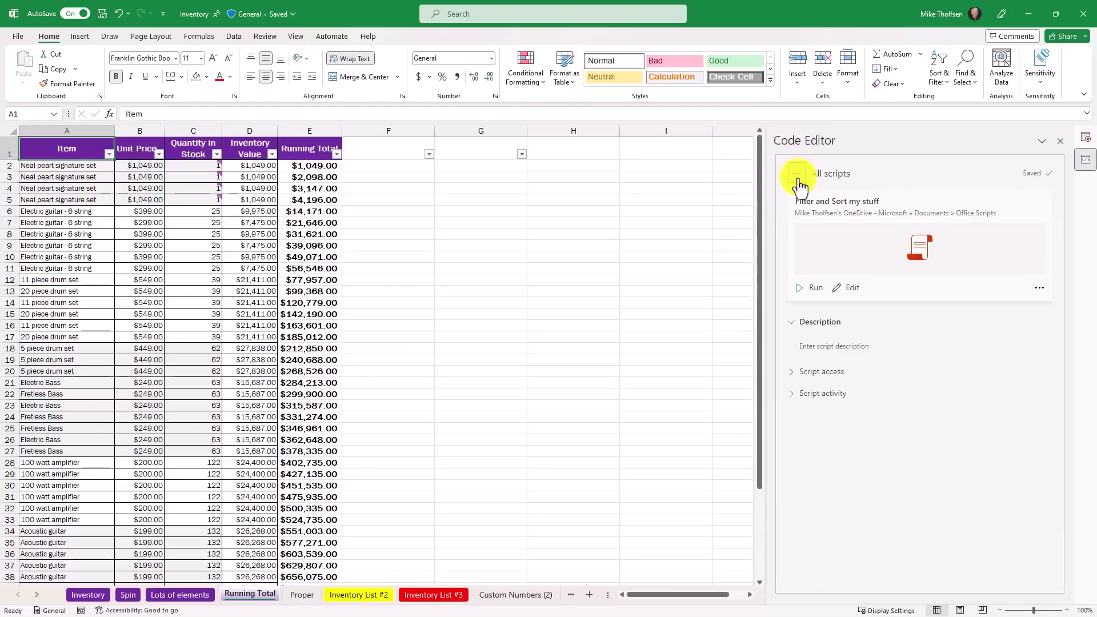
click(796, 175)
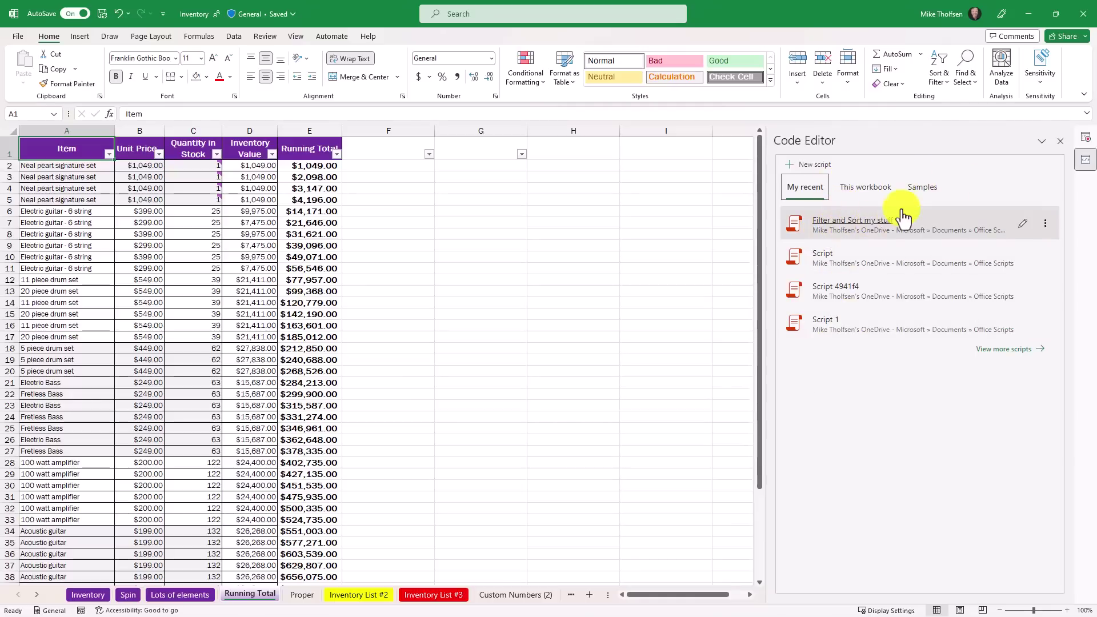
click(921, 189)
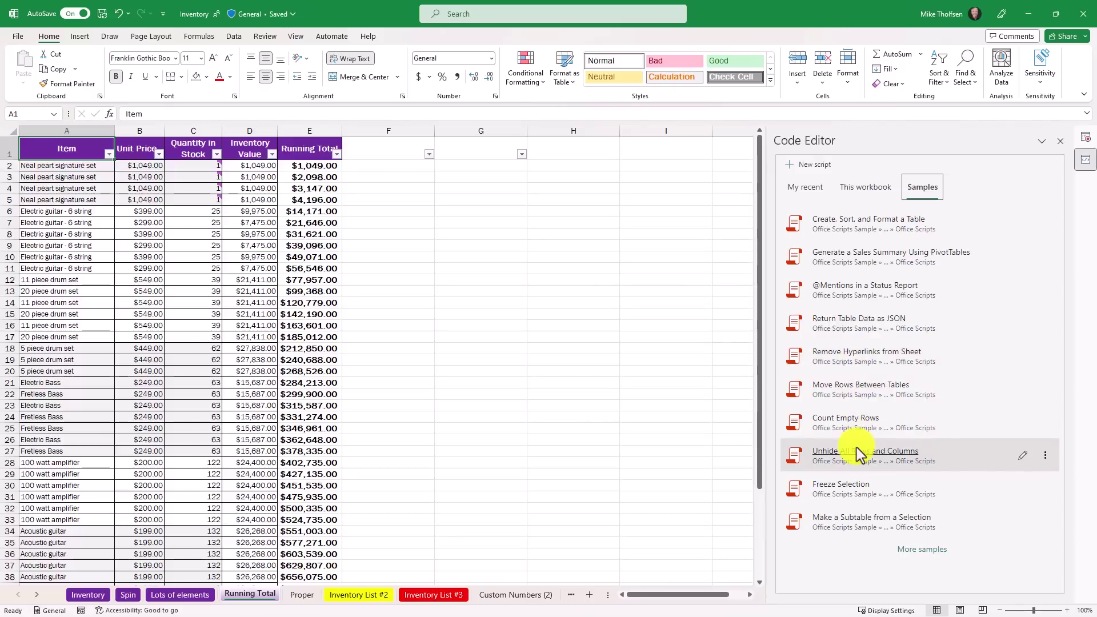
Close the Code Editor pane and expand the saved Office Scripts gallery on the Automate tab
click(331, 36)
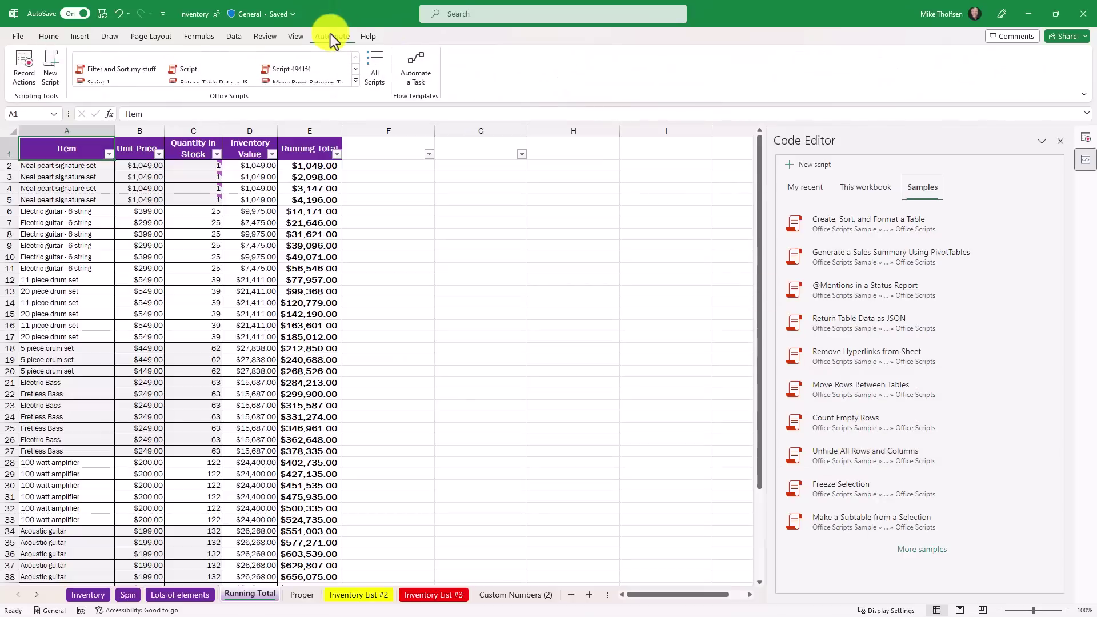
click(22, 70)
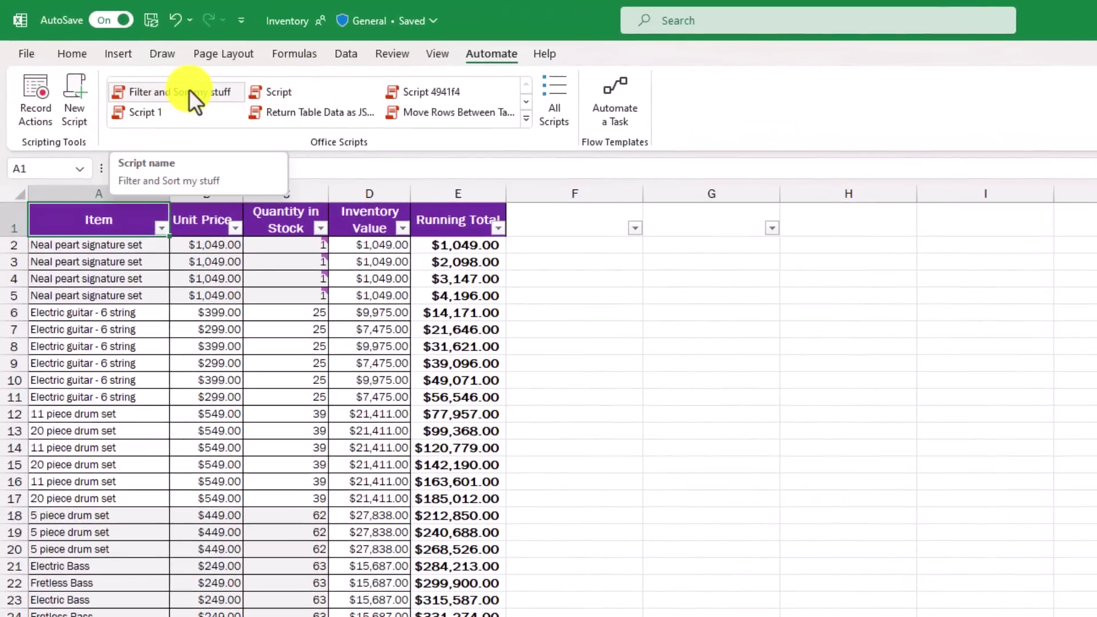
click(525, 118)
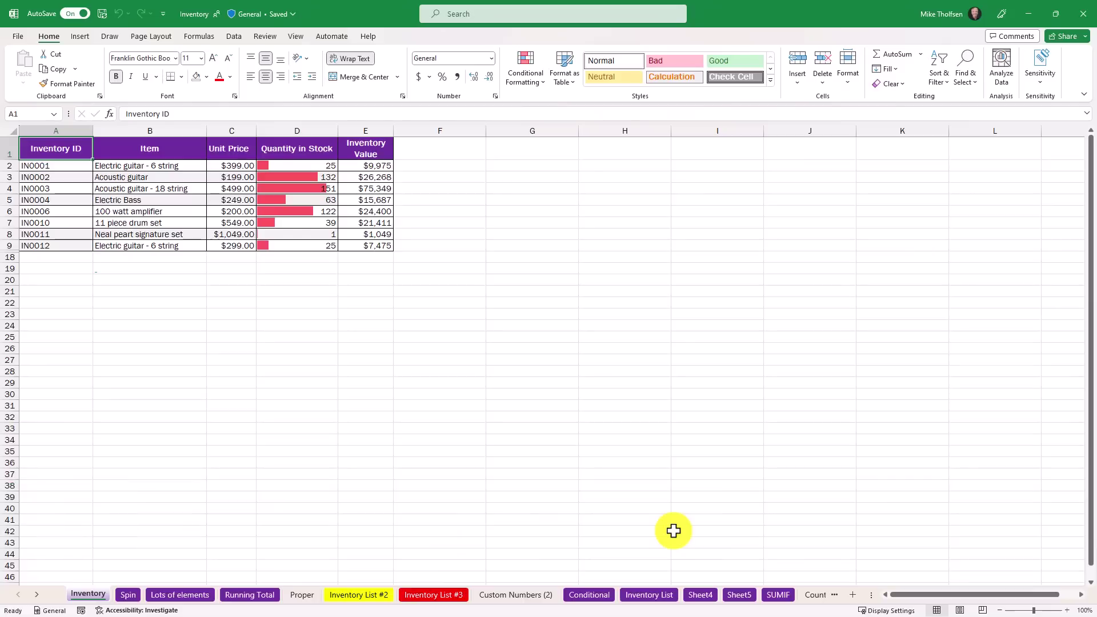
Launch the Power Query editor with Alt+F12
key(alt+F12)
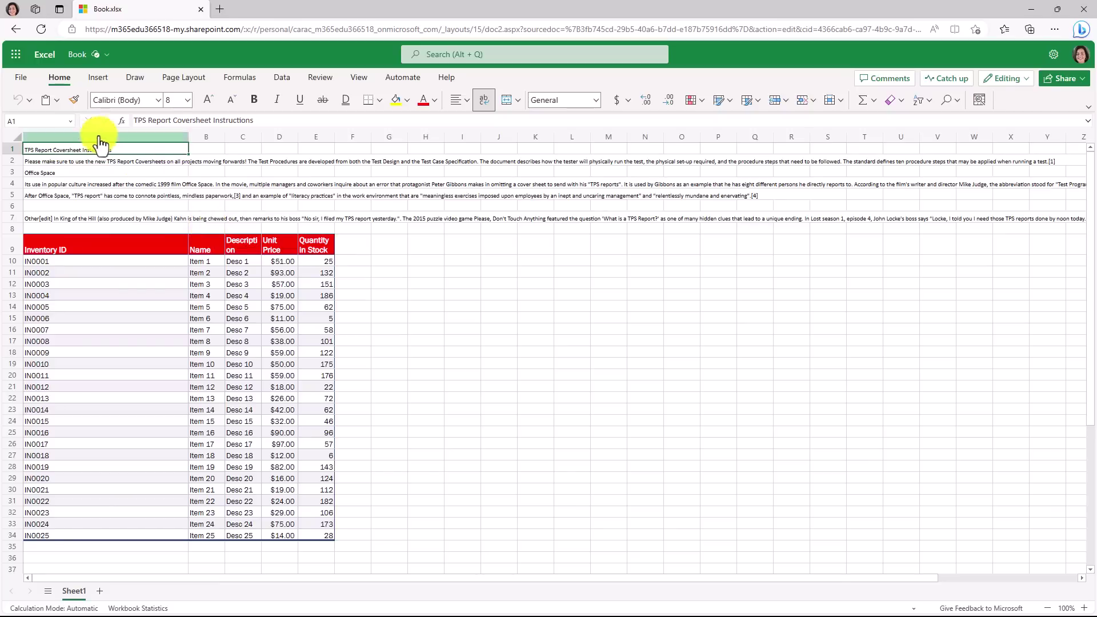
Select the TPS Report Coversheet instructions in A1:A7 and open them in Immersive Reader from View
drag(86, 150, 83, 219)
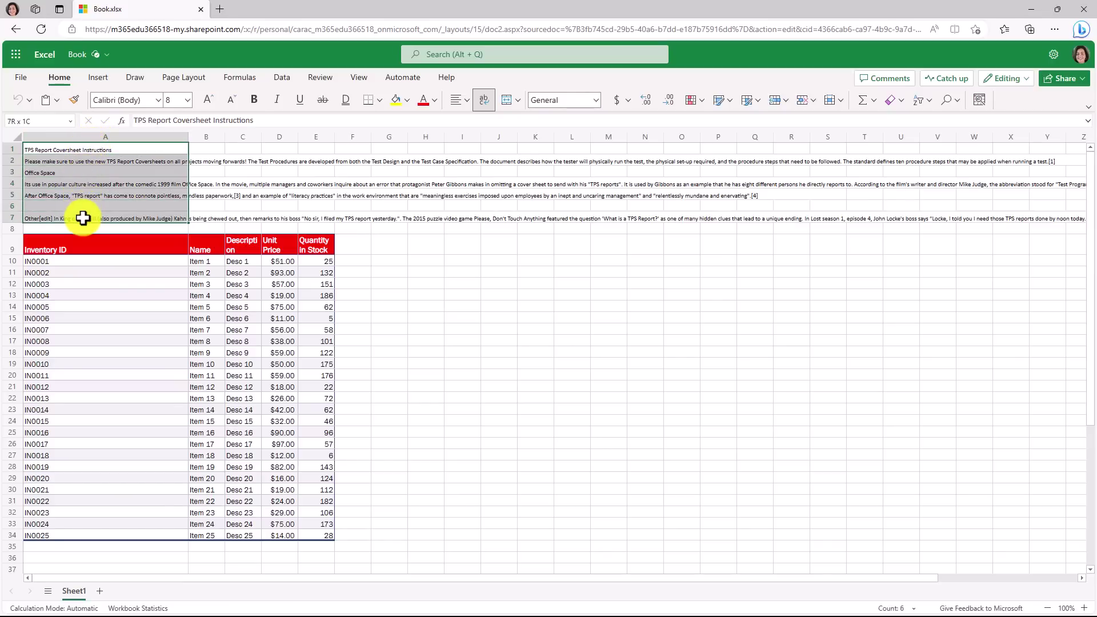
click(358, 77)
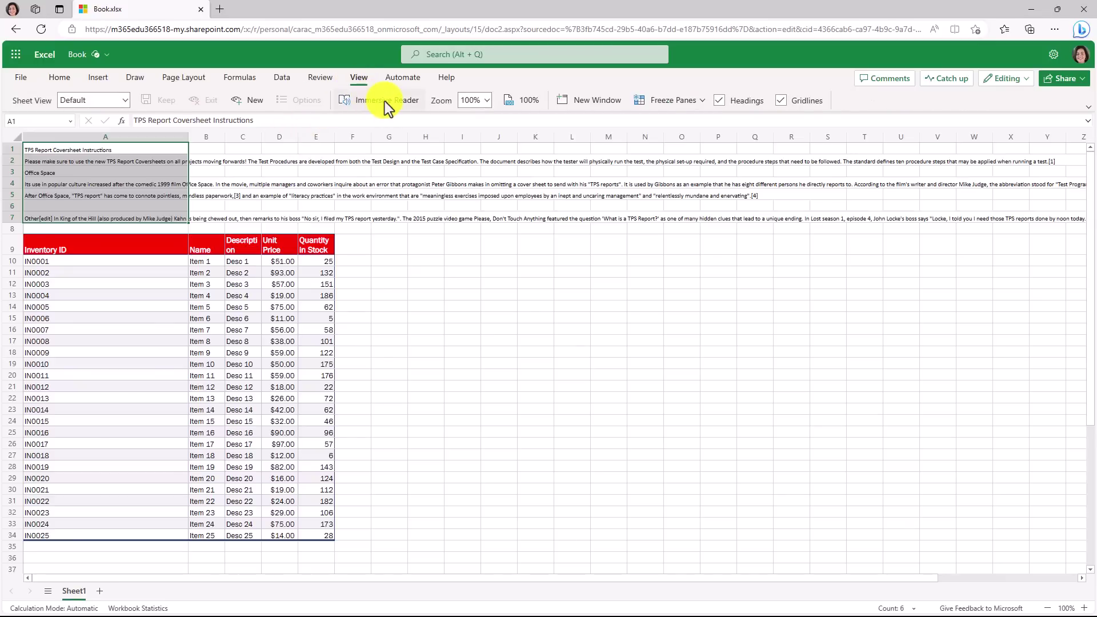
click(405, 102)
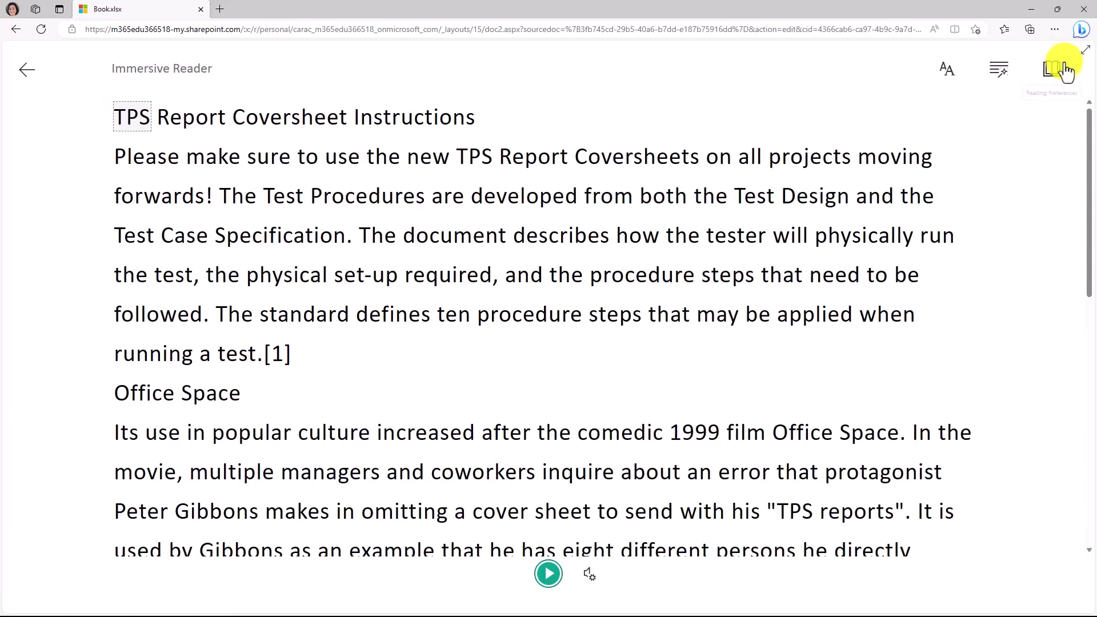
Make Immersive Reader full screen, play then pause read-aloud, and show the voice speed settings
click(1085, 49)
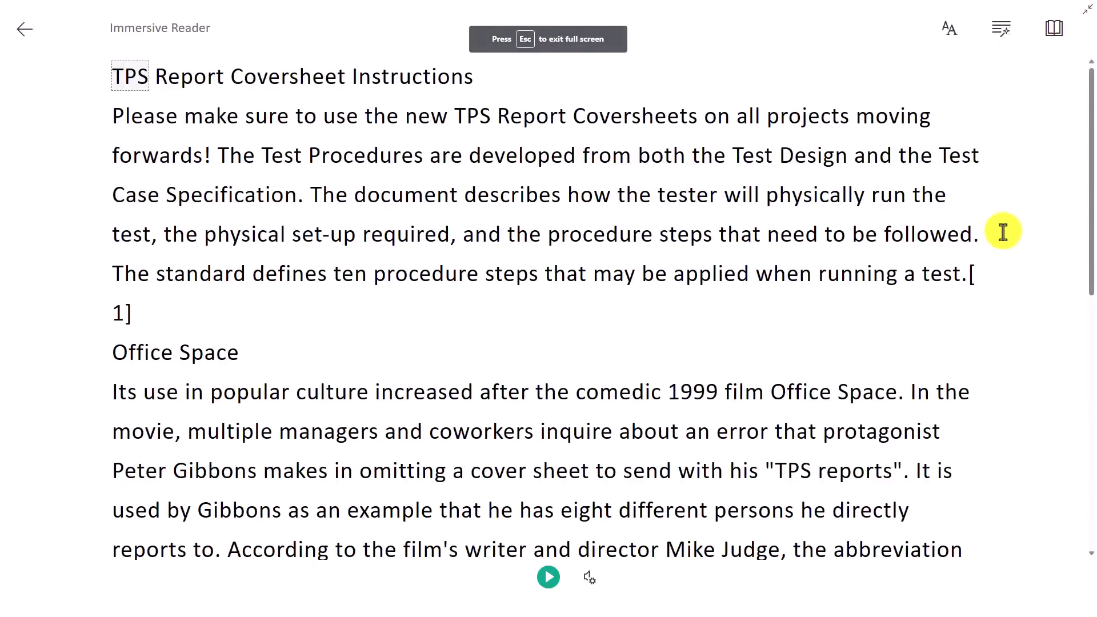
click(548, 578)
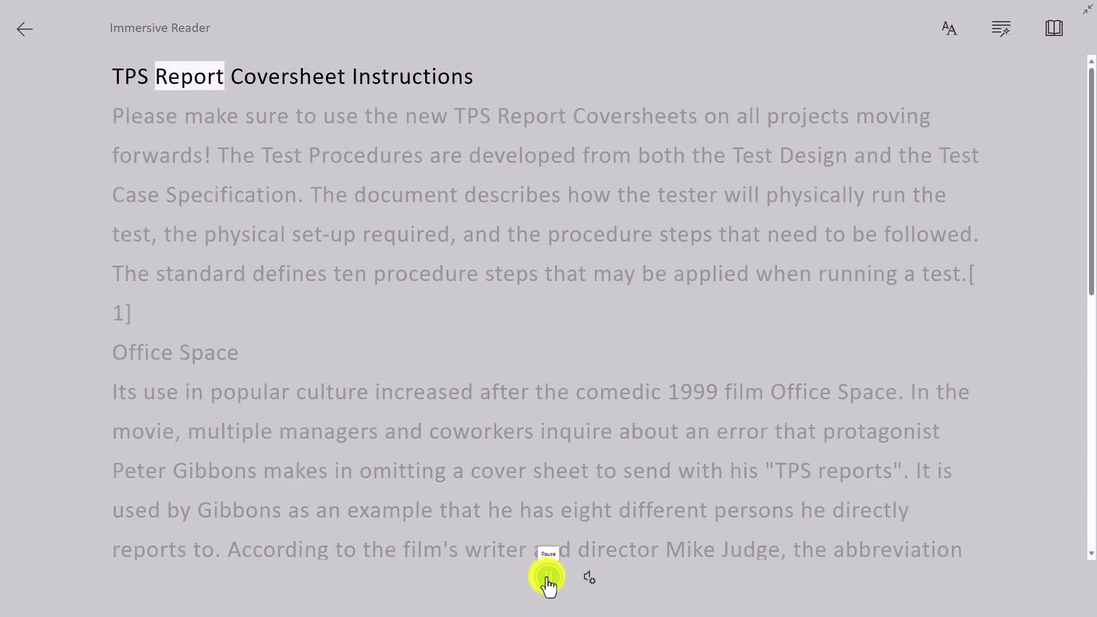
click(548, 578)
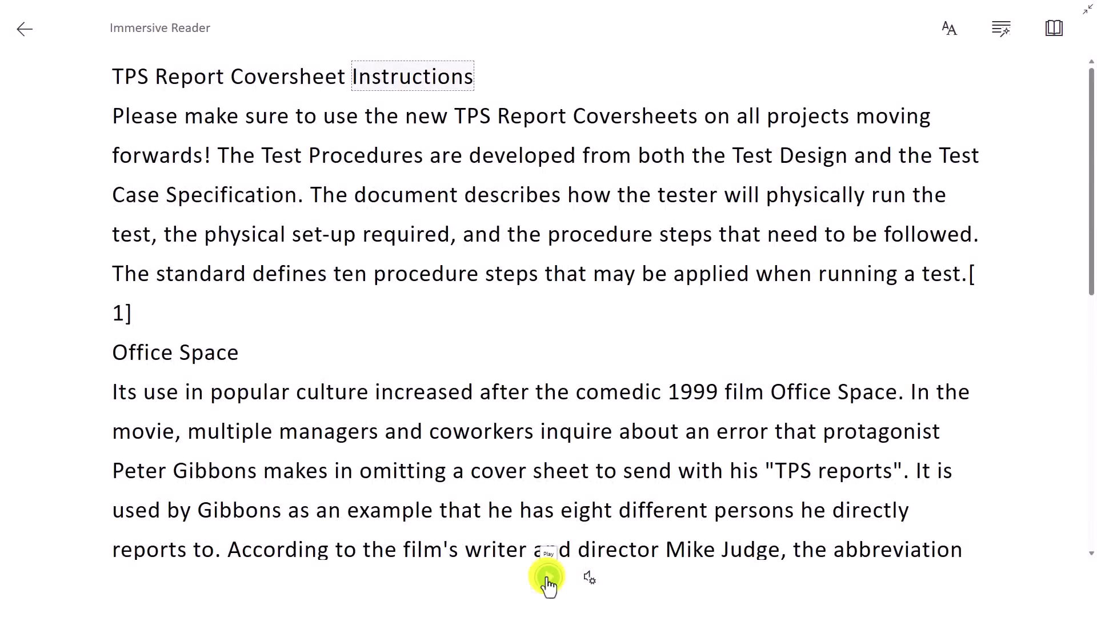
click(590, 579)
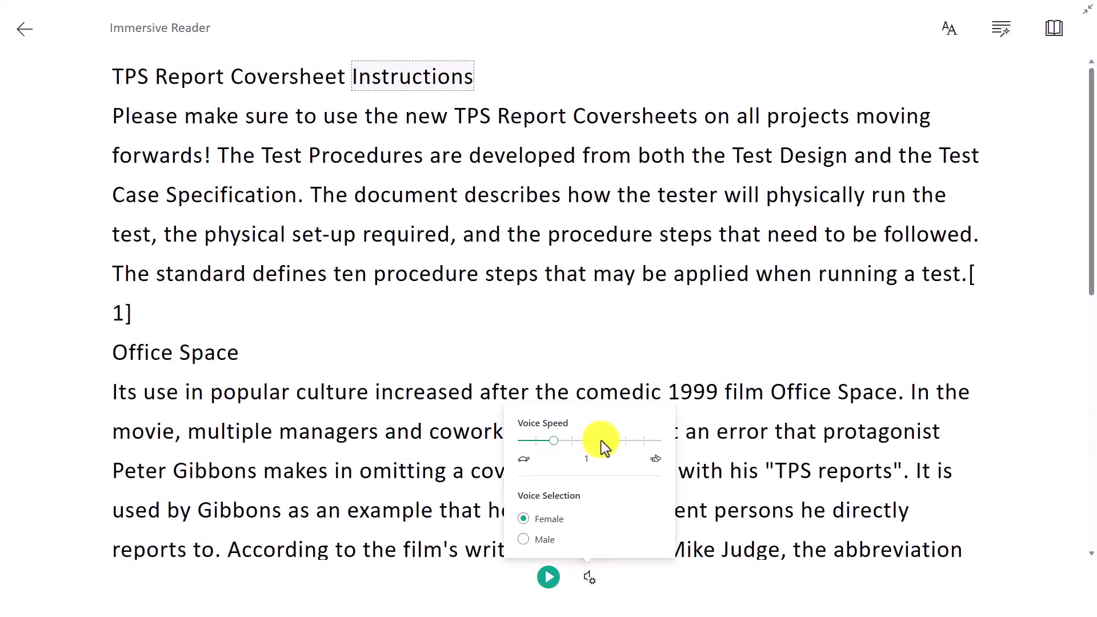
Turn on Increase Spacing, try the Dark, Cyan and Yellow themes, and set text size to 48
click(952, 34)
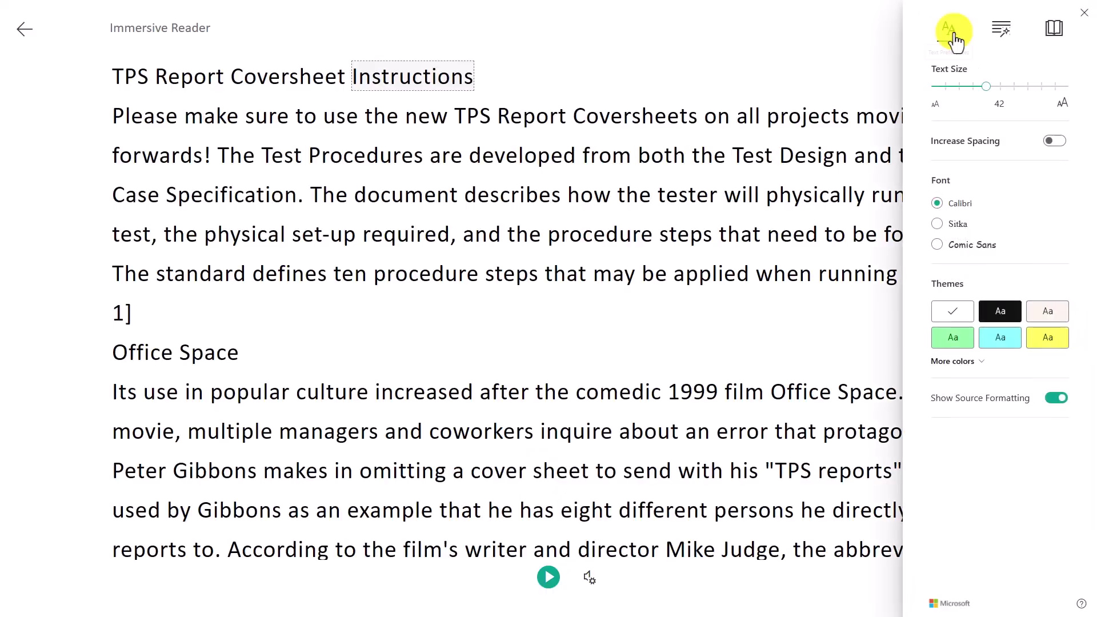
click(1056, 143)
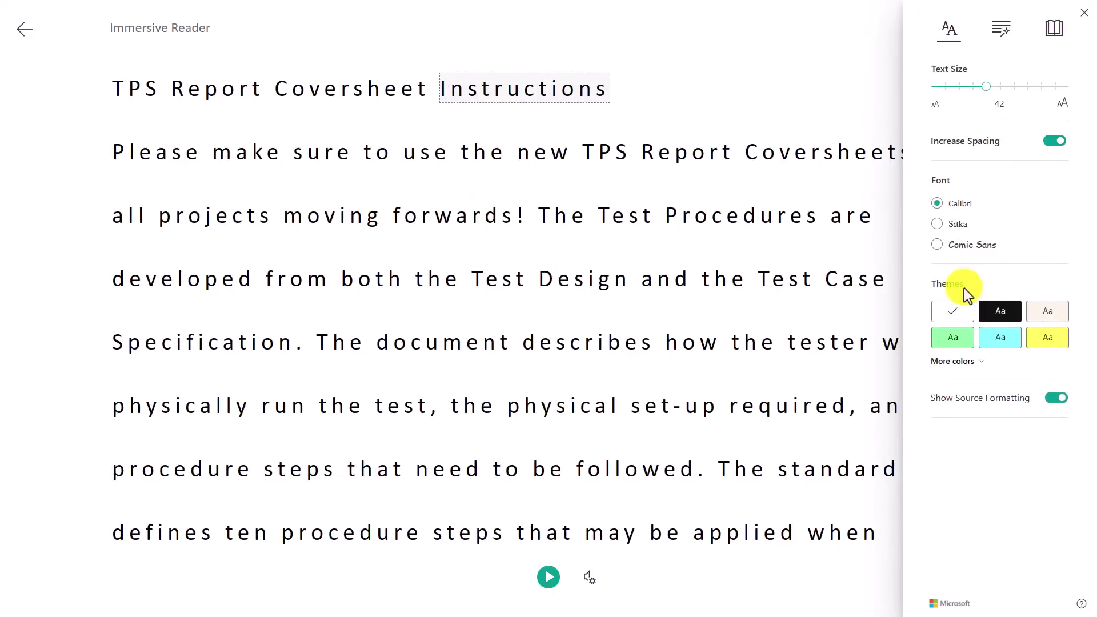
click(1002, 312)
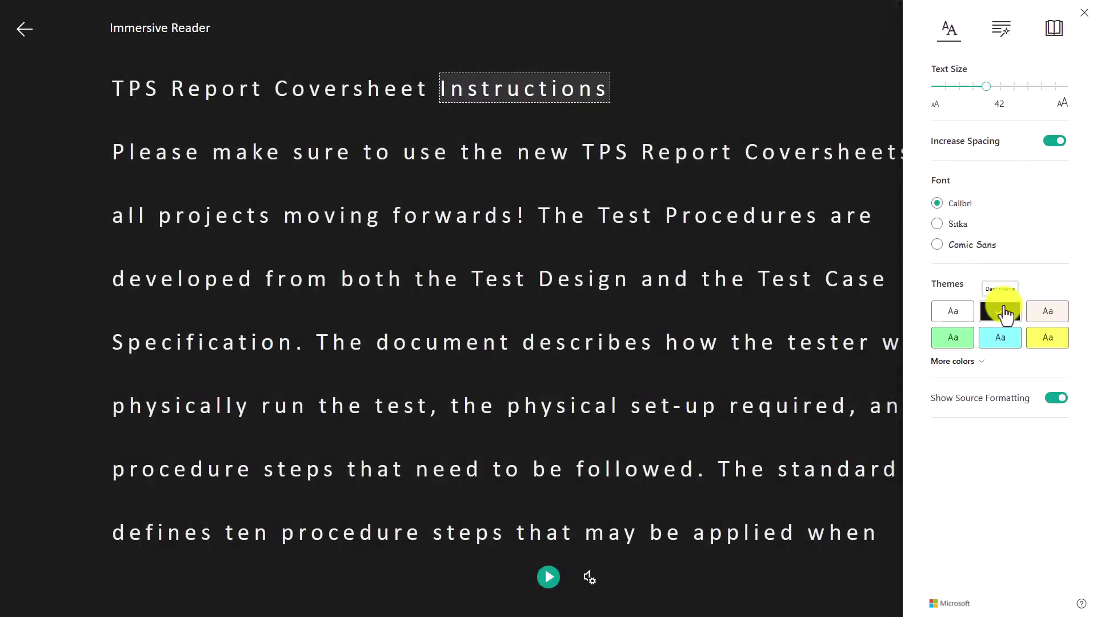
click(1001, 335)
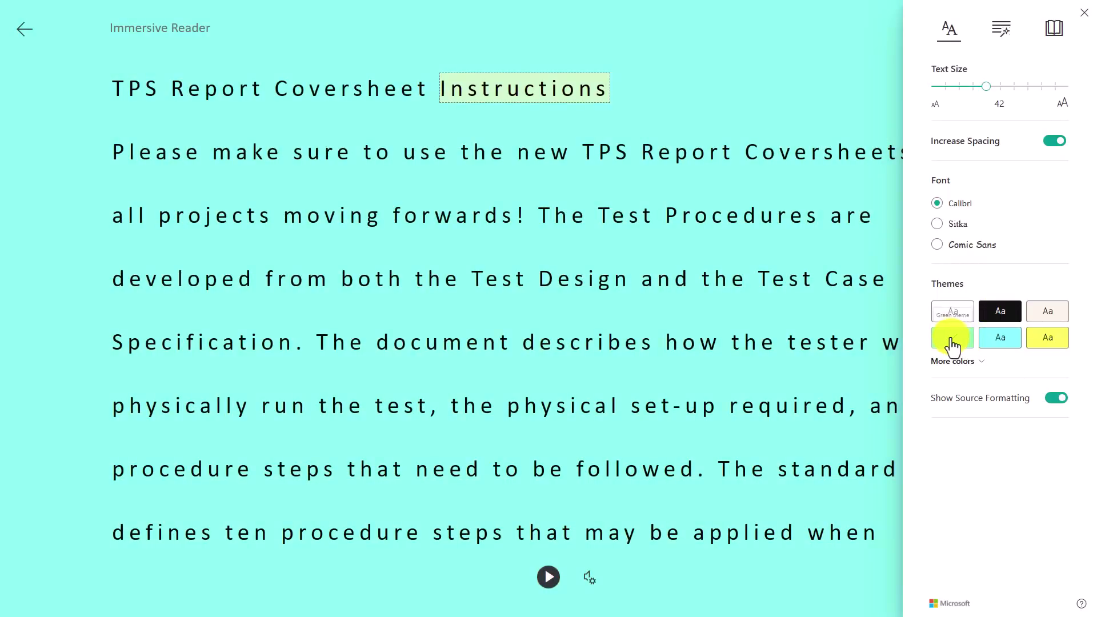
click(1046, 342)
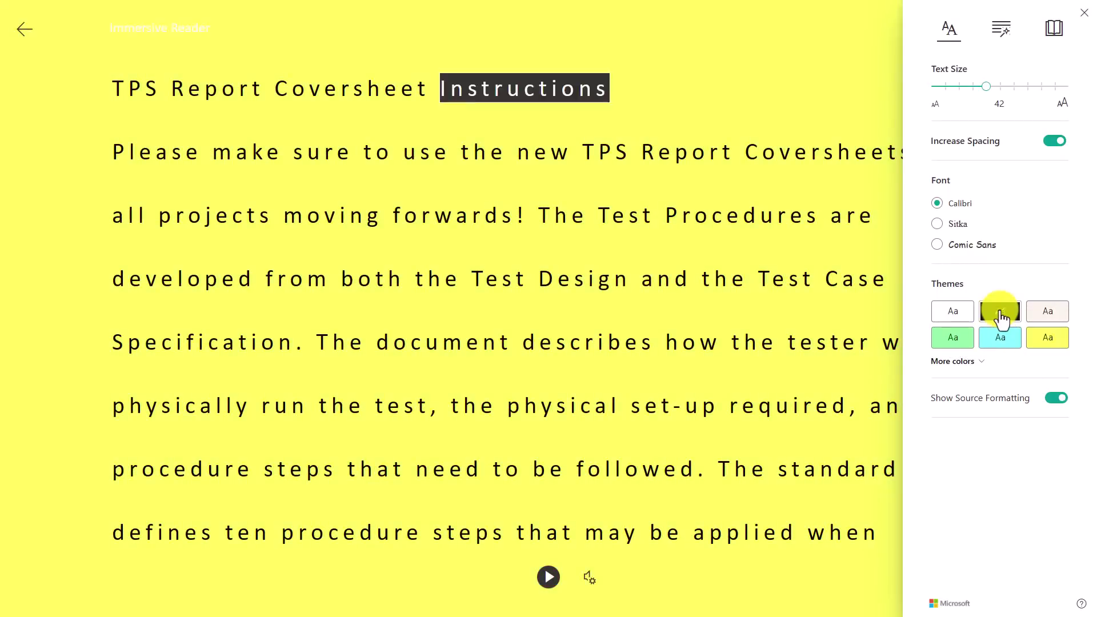
click(1000, 312)
mouse_move(987, 90)
mouse_down()
mouse_move(1068, 92)
mouse_move(997, 92)
mouse_up()
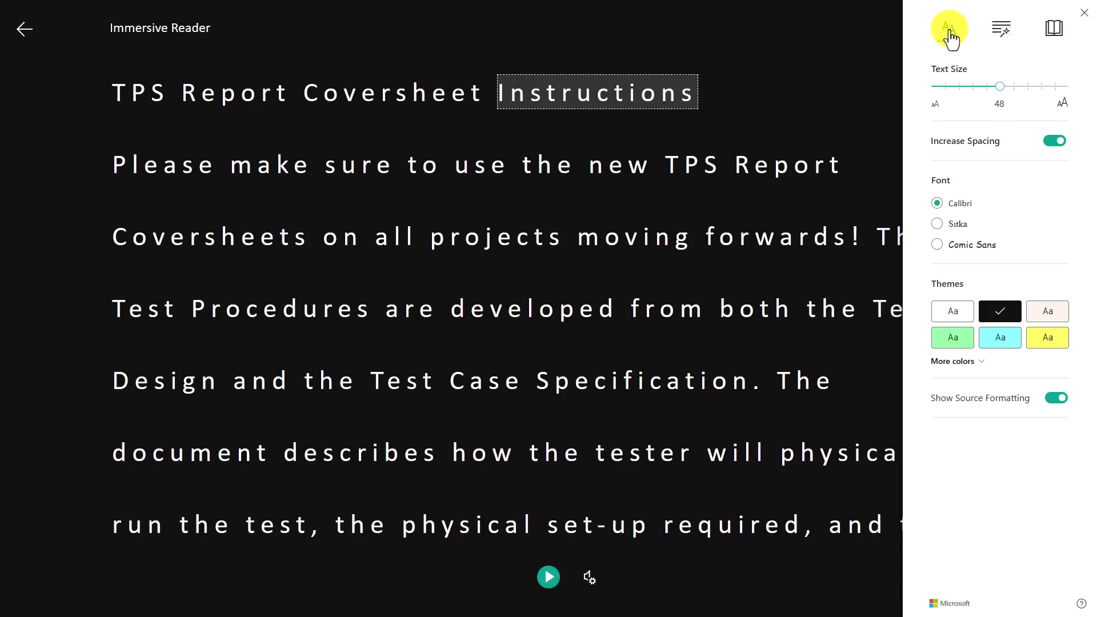
Apply the Cyan theme and choose Spanish (Mexico) as the translation language
click(1009, 345)
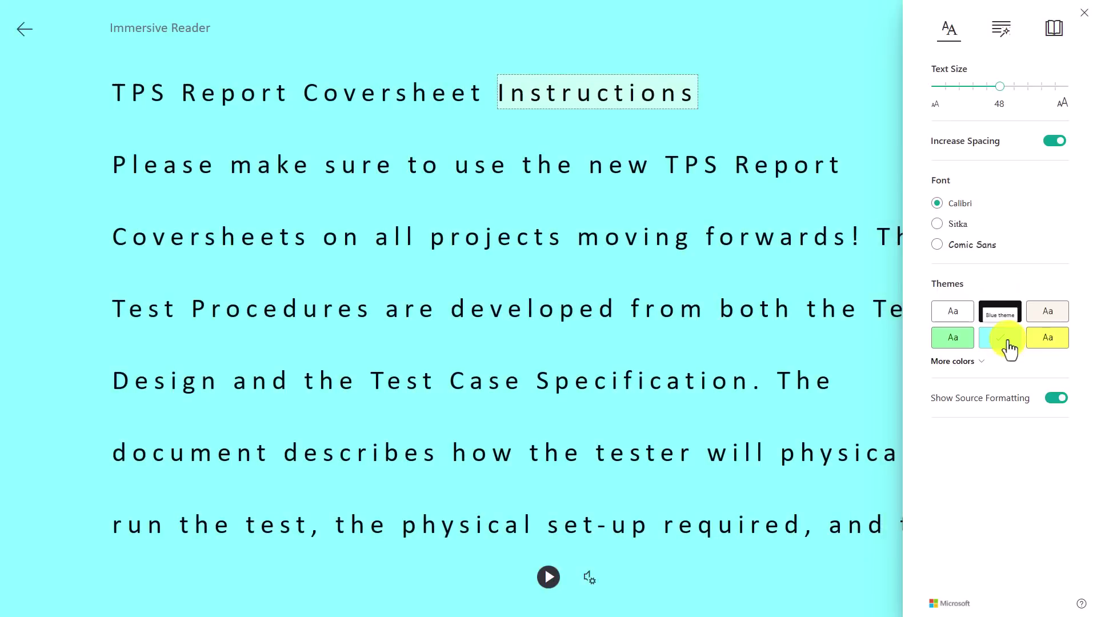
click(1057, 32)
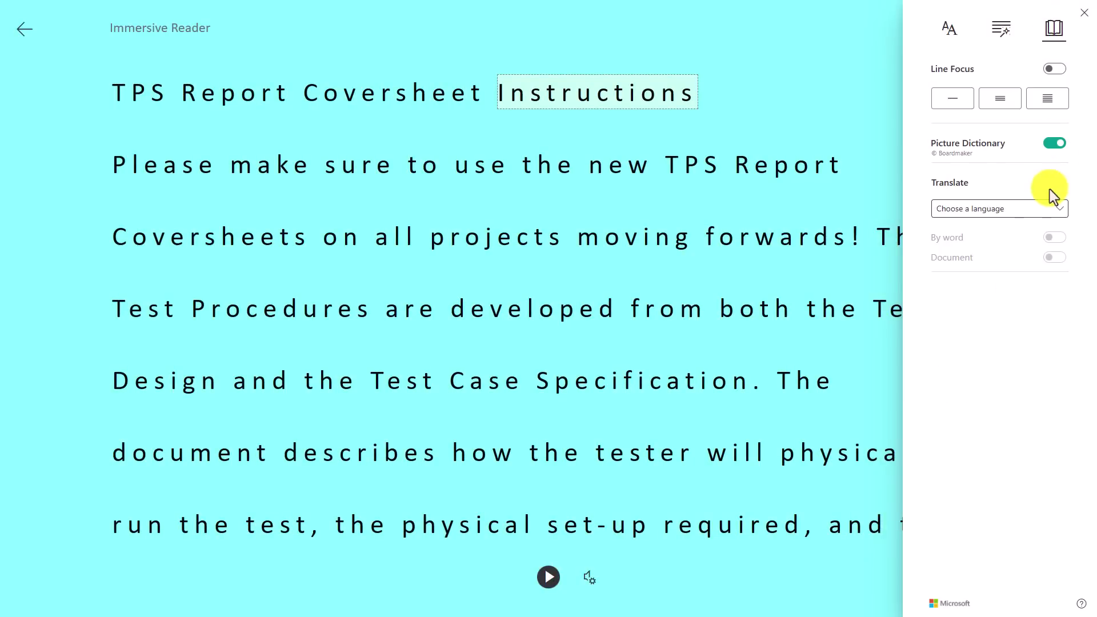
click(1022, 210)
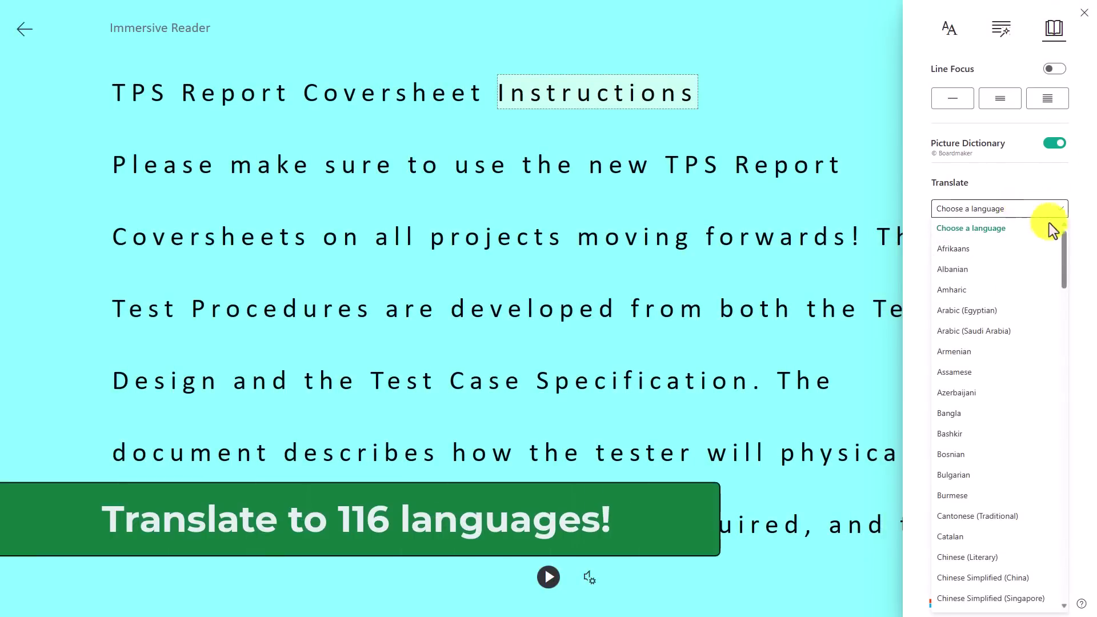
drag(1065, 238, 1060, 502)
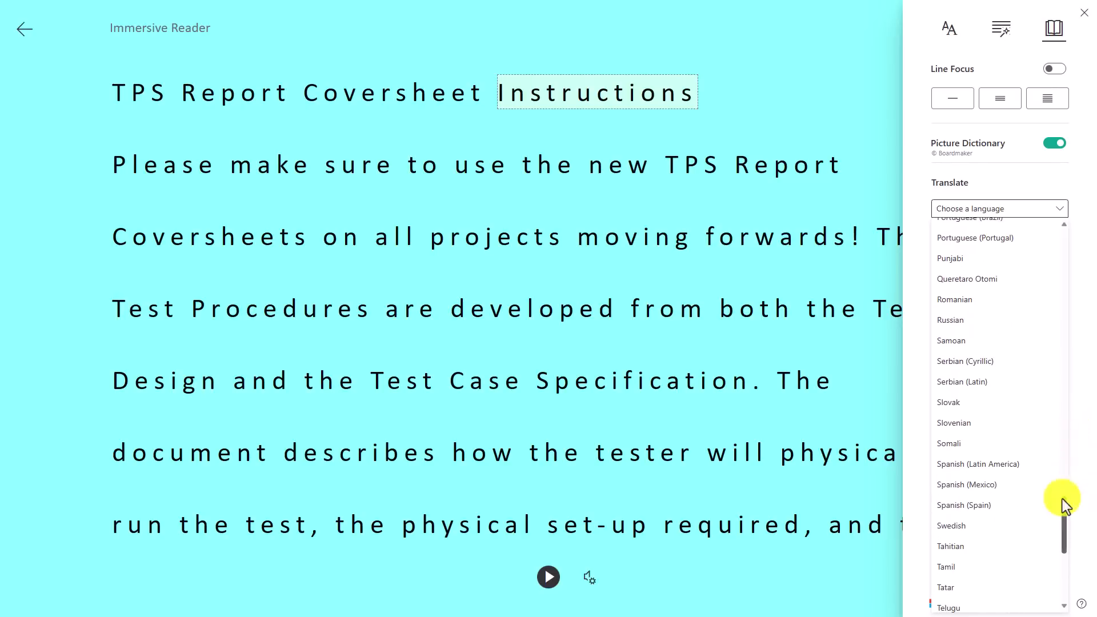
click(1003, 497)
Translate the whole document and have the Spanish text read aloud, then pause
click(1053, 258)
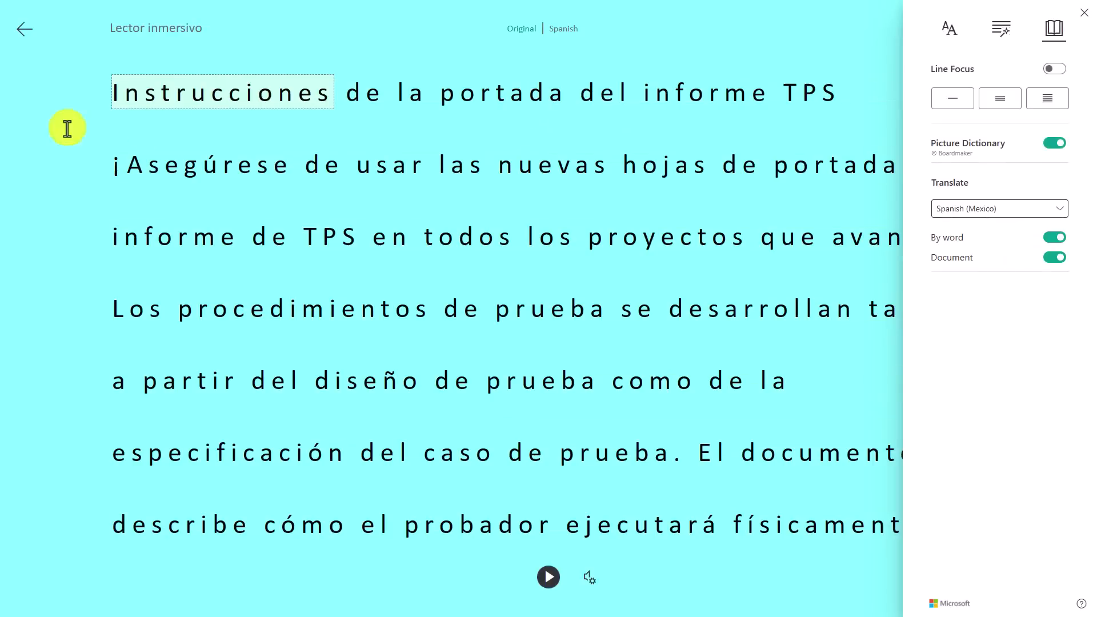
click(548, 577)
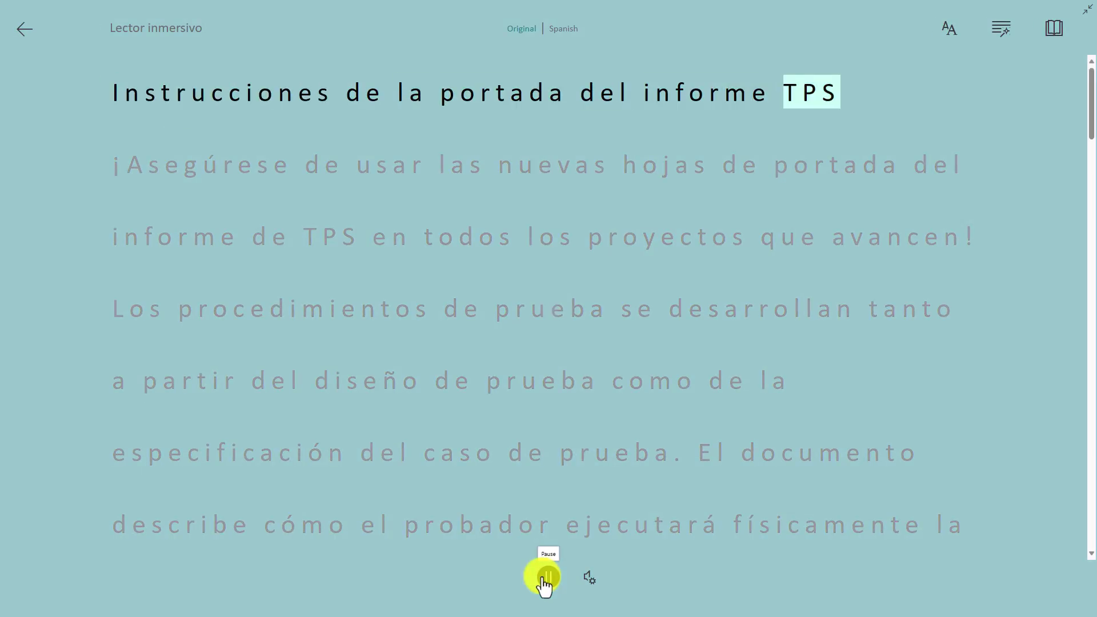
click(547, 577)
Turn on Line Focus, move the band down three lines and up two, and briefly read aloud
click(1055, 29)
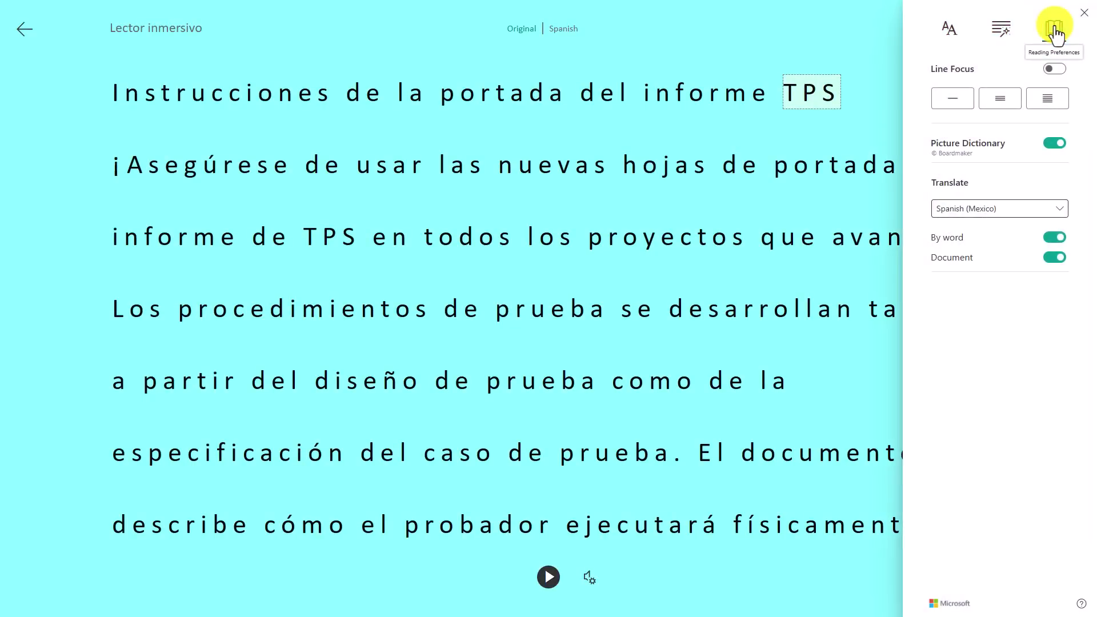
click(1057, 69)
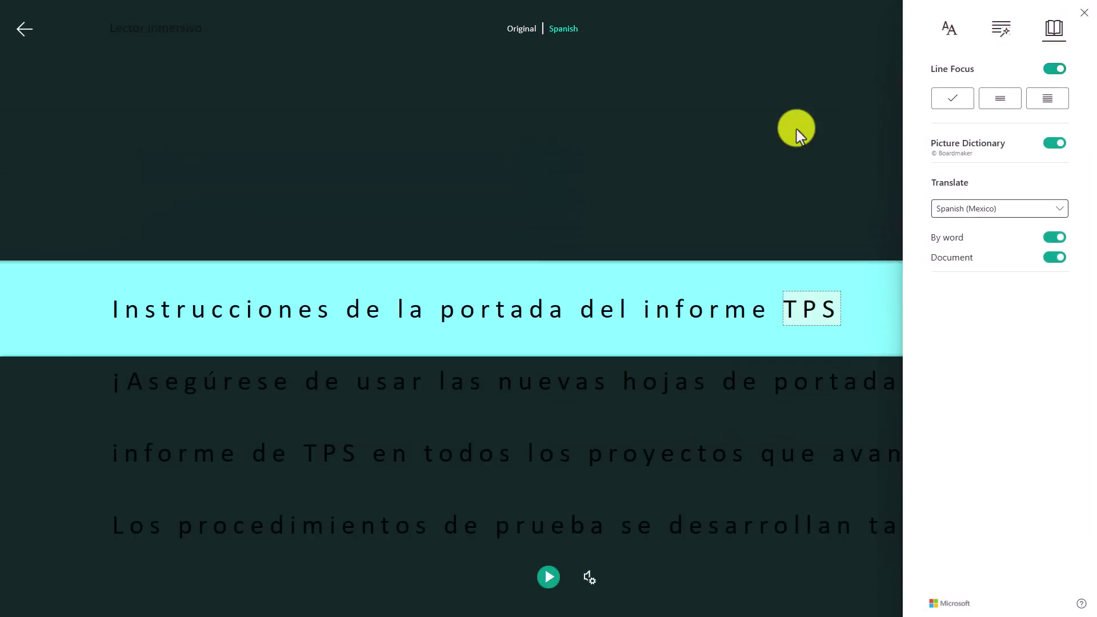
click(754, 125)
click(1073, 374)
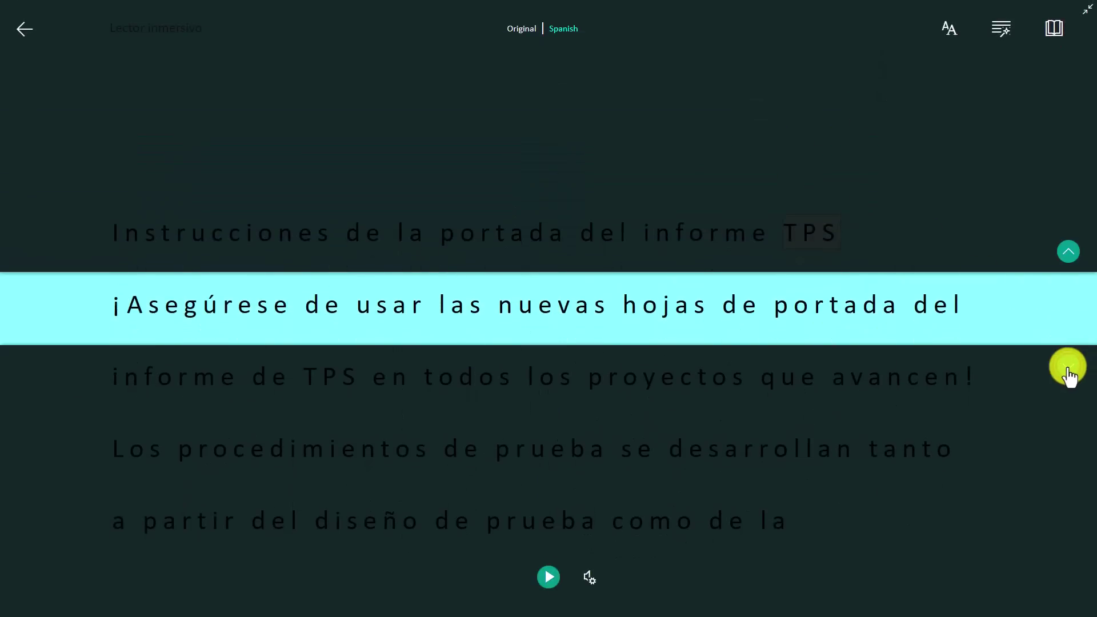
click(1071, 372)
click(1071, 372)
click(1069, 253)
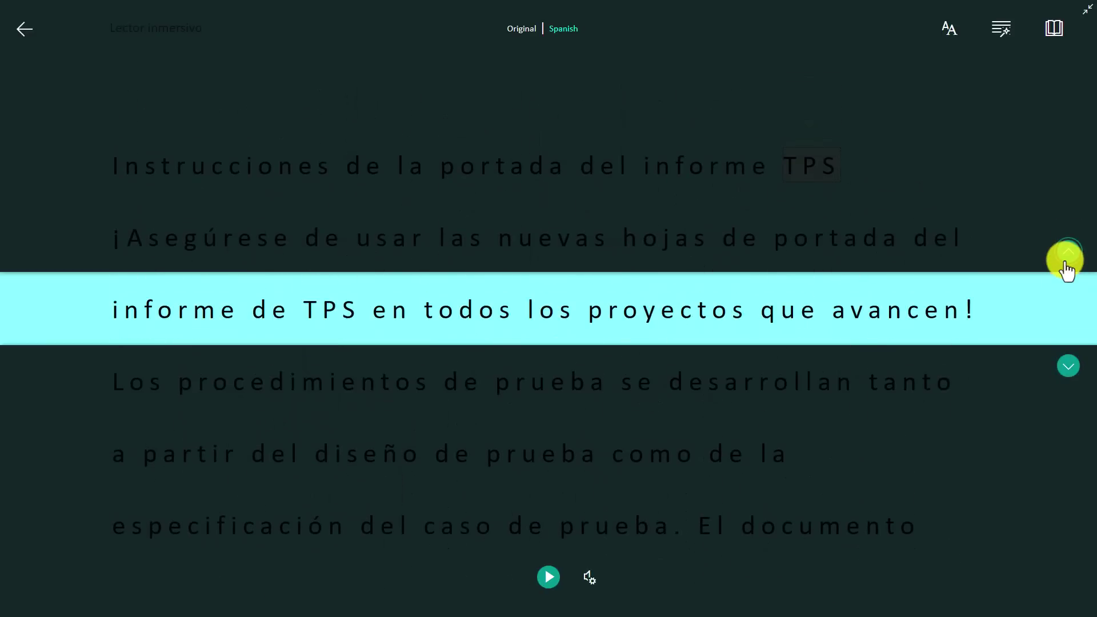
click(1069, 252)
click(549, 577)
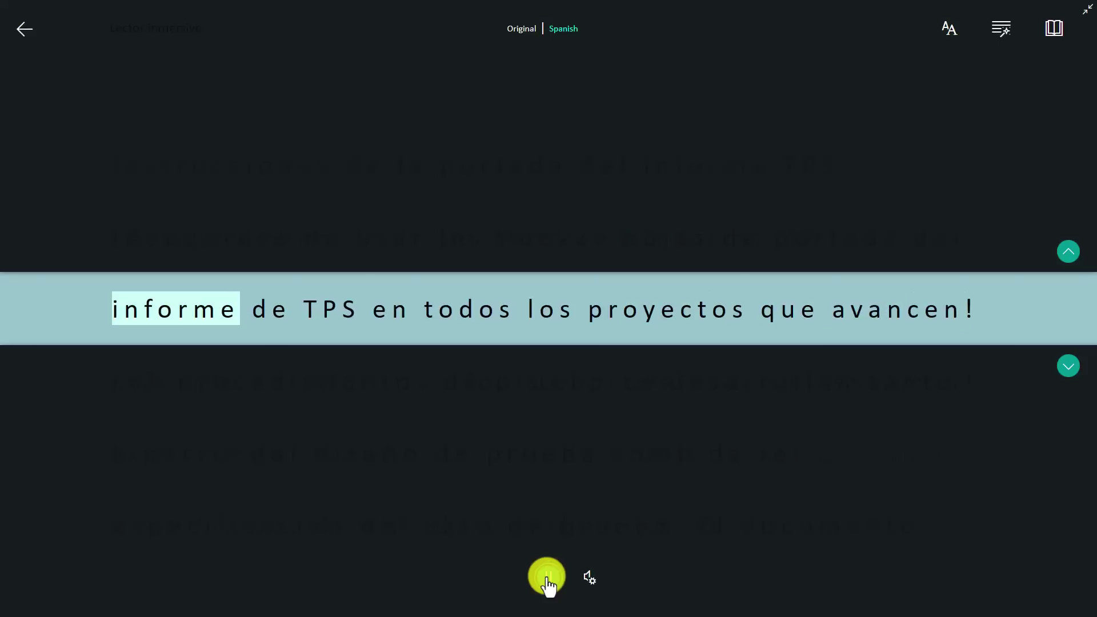
click(548, 579)
Widen line focus to 3 then 5 lines, switch it off, and restore the English original
click(1055, 38)
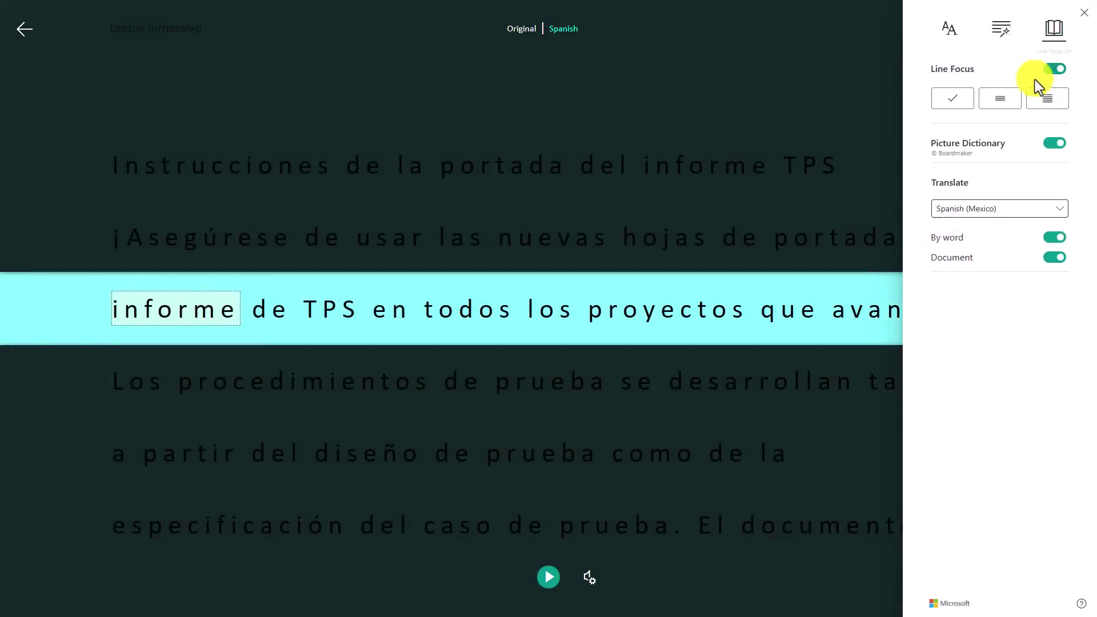
click(1005, 98)
click(1048, 100)
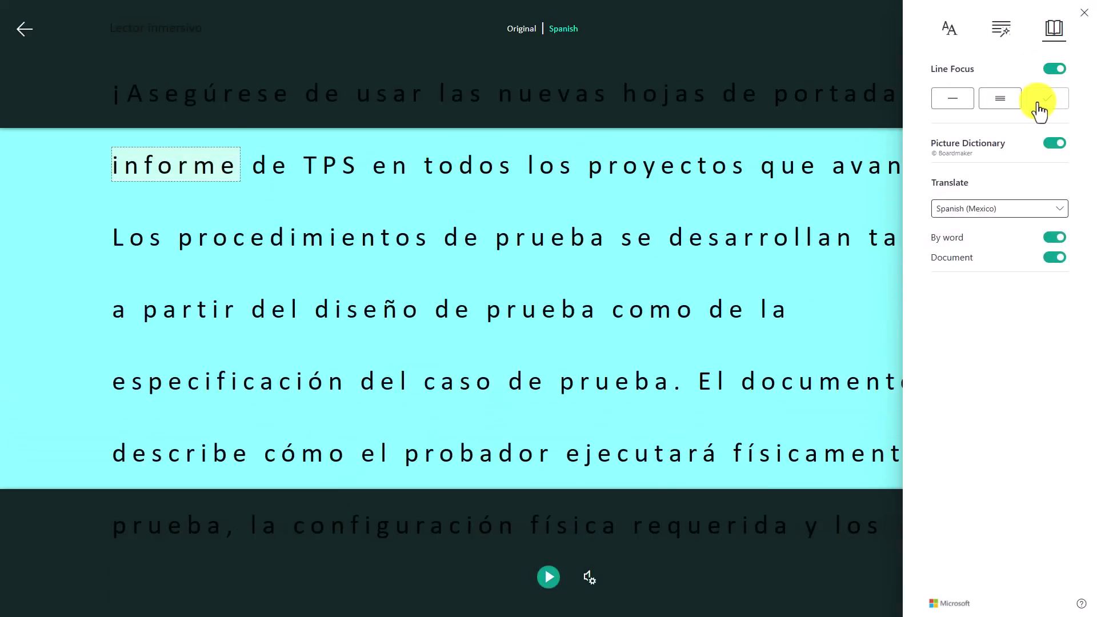
click(1053, 69)
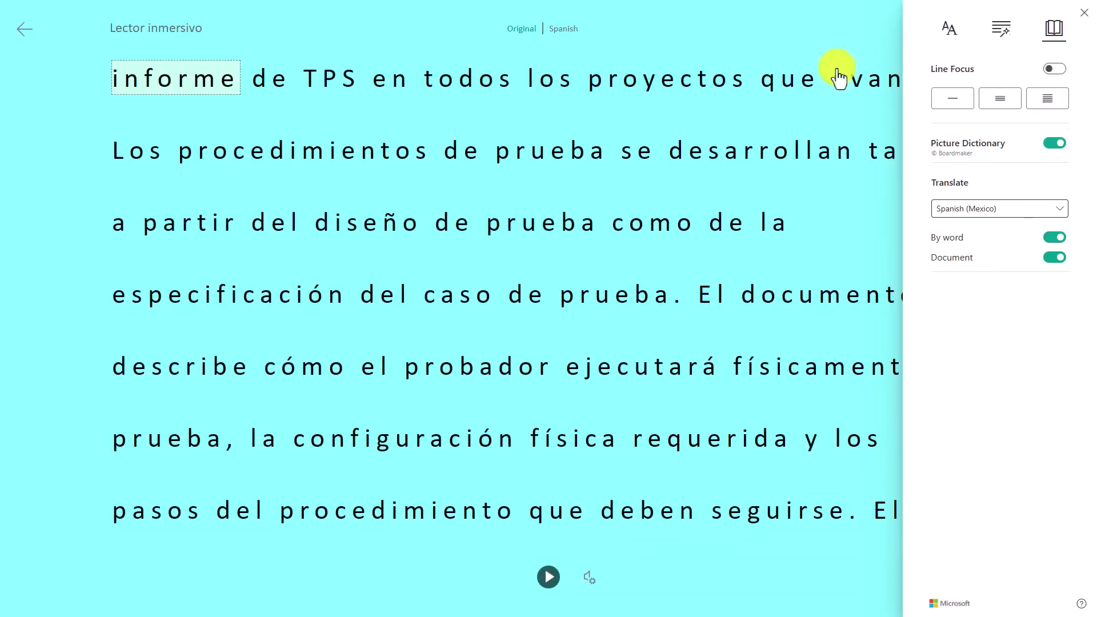
key(Escape)
click(517, 30)
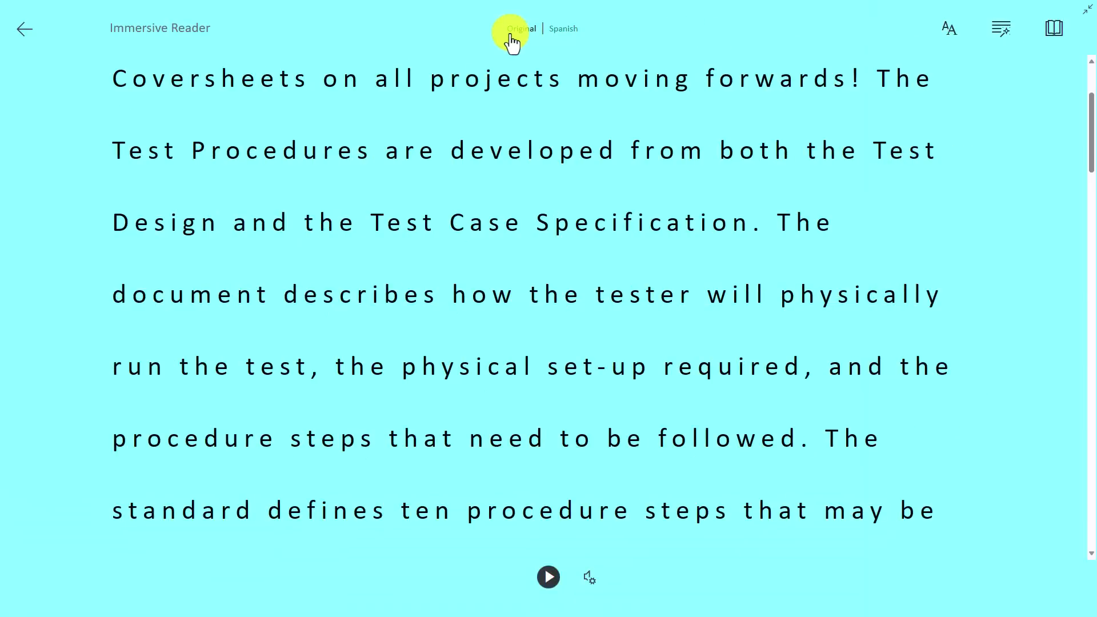
click(562, 155)
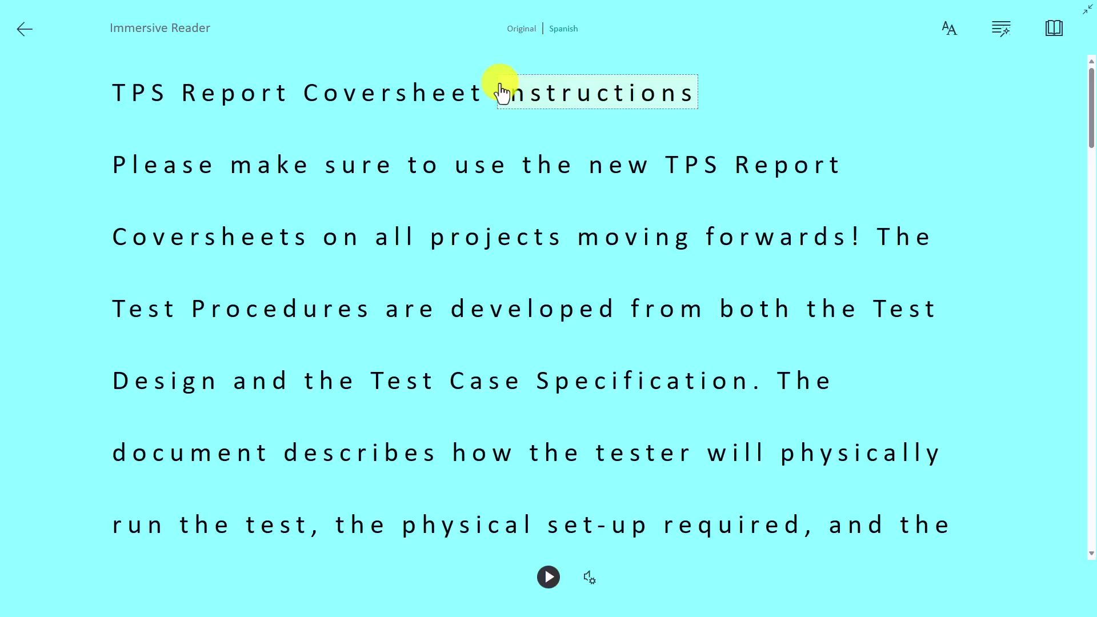
Close the reader, select the Inventory IDs in A9:A34, and open them in Immersive Reader
click(28, 33)
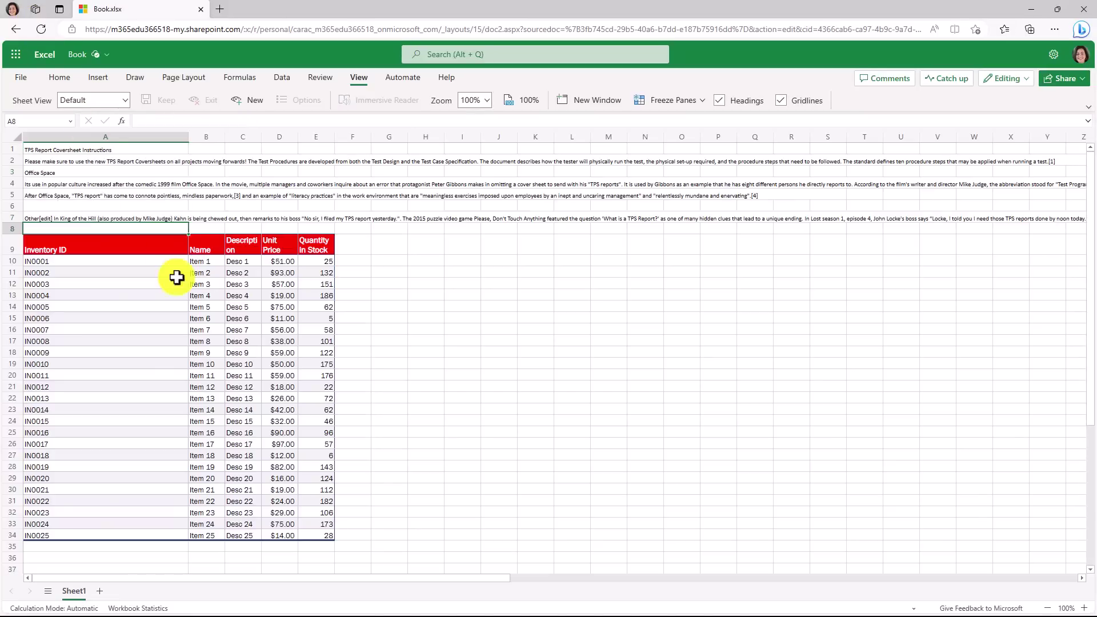
drag(132, 246, 139, 536)
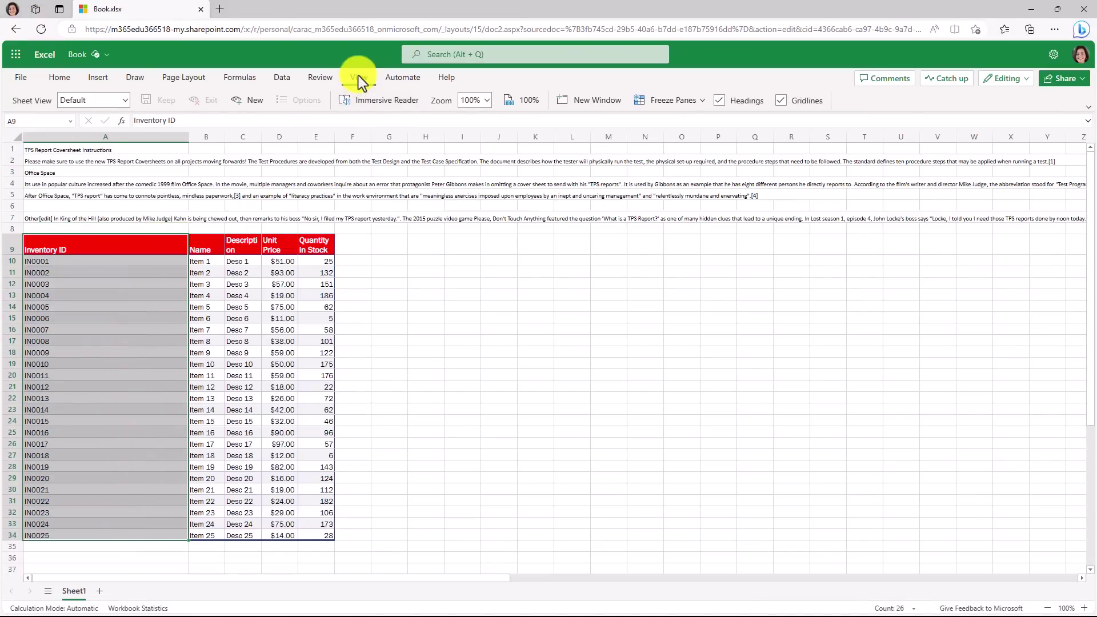
click(379, 100)
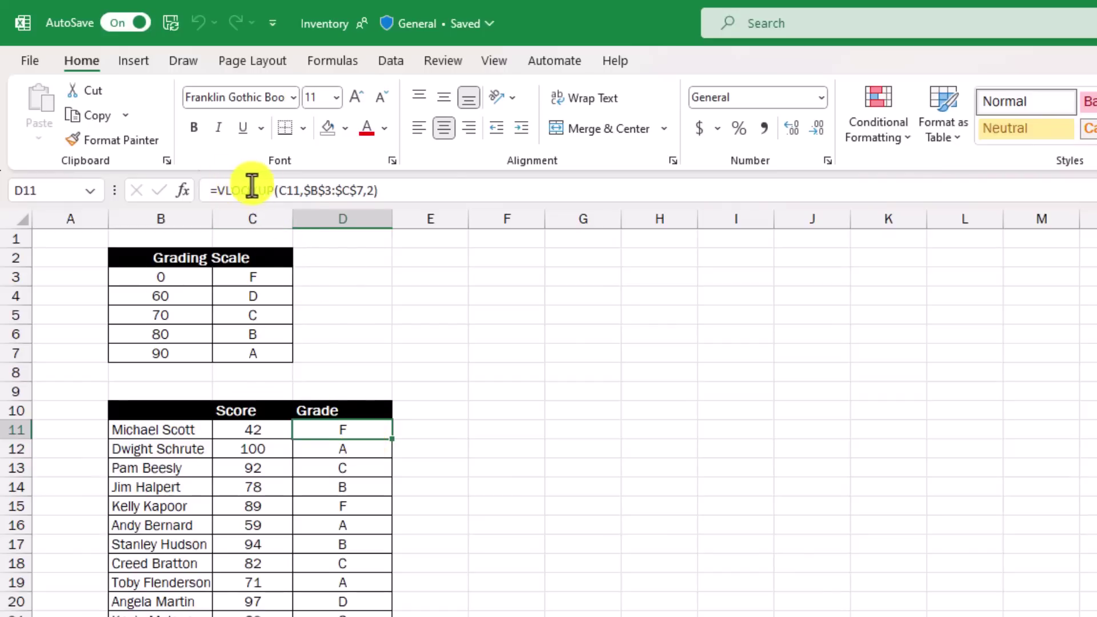
click(308, 190)
drag(308, 190, 351, 190)
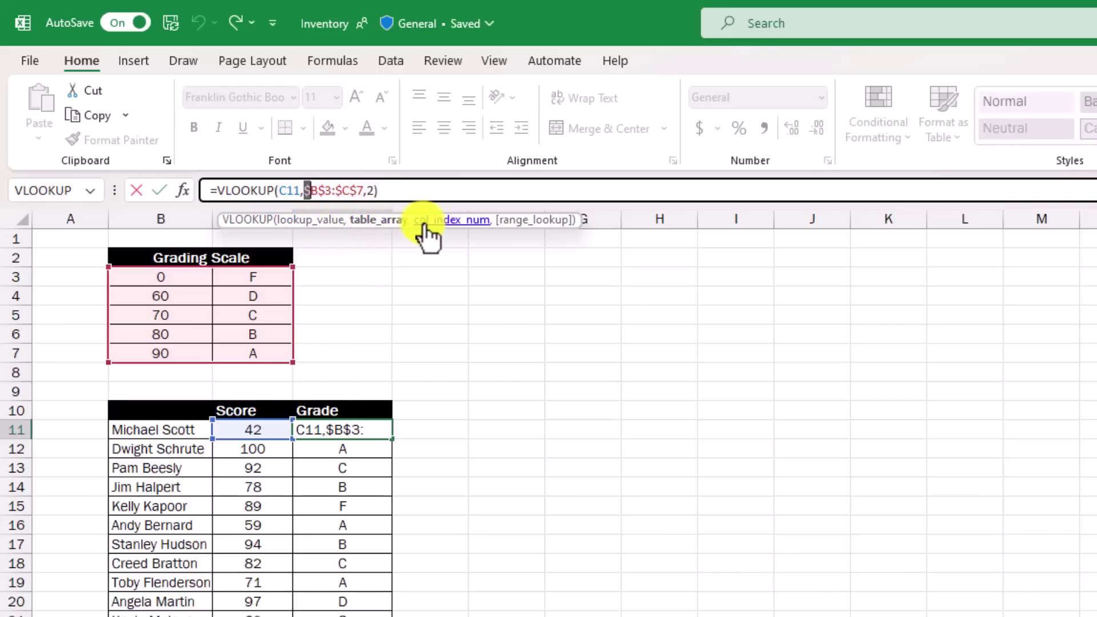
click(309, 224)
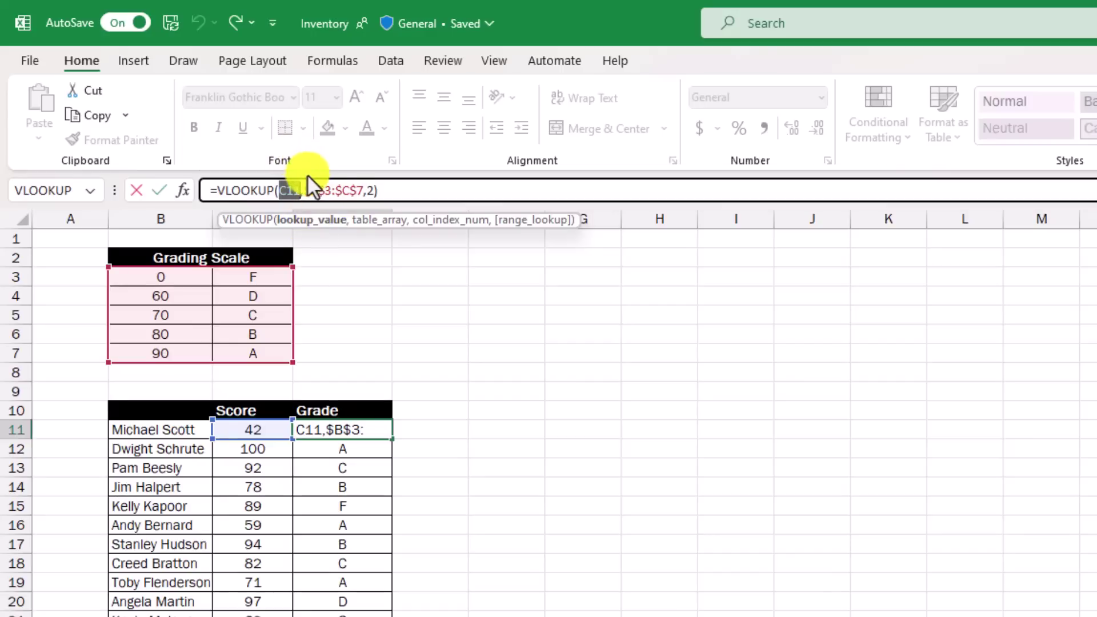
drag(290, 190, 299, 196)
click(383, 223)
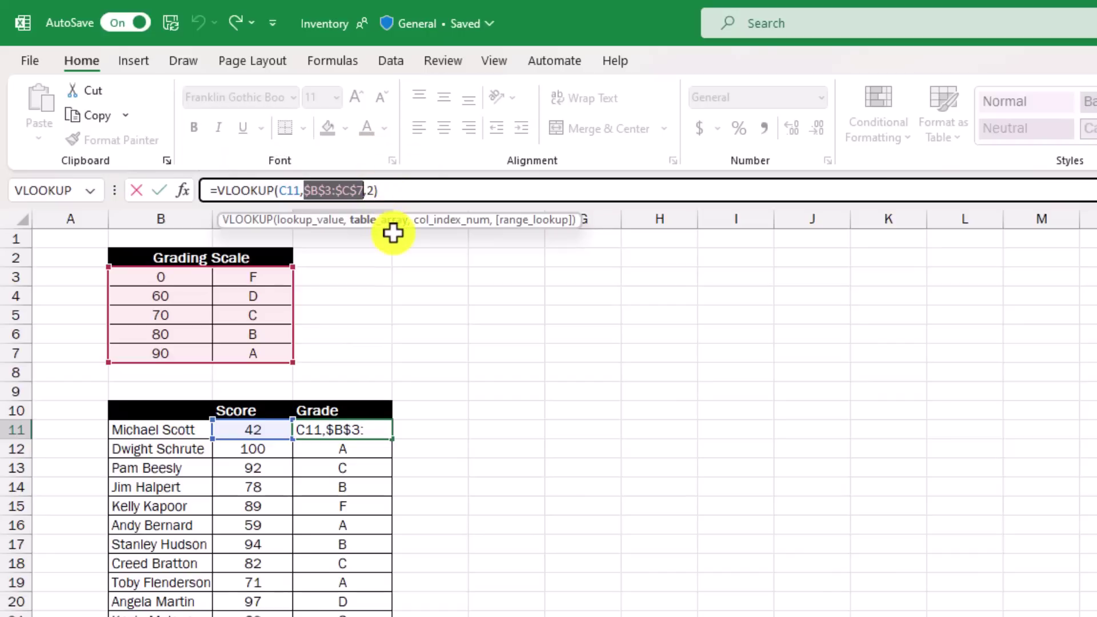
click(309, 222)
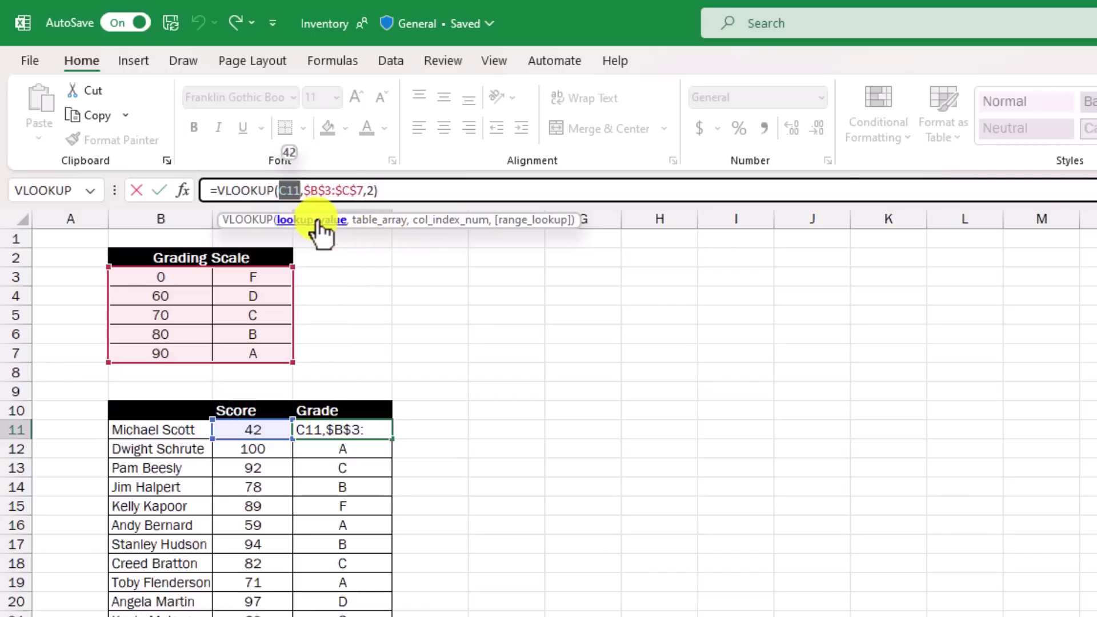
click(384, 226)
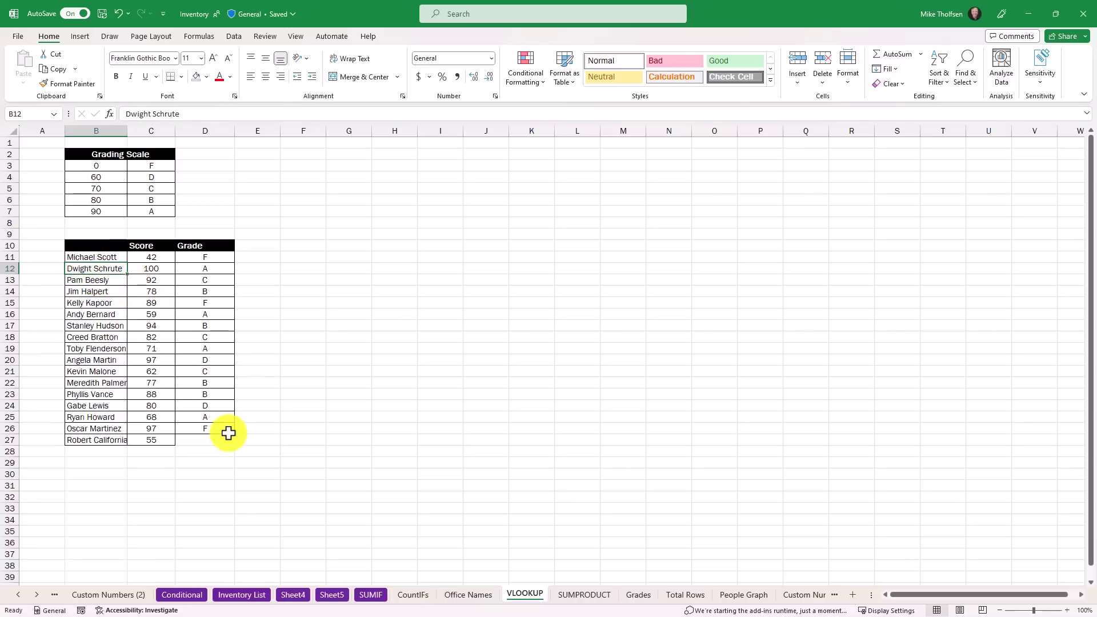
right_click(93, 269)
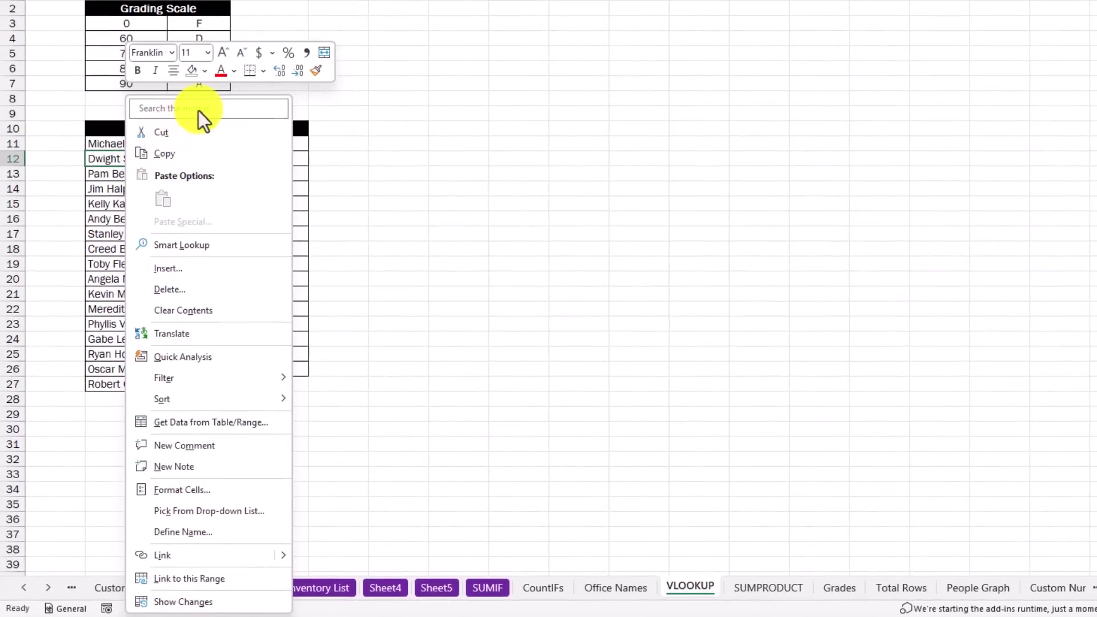
click(201, 111)
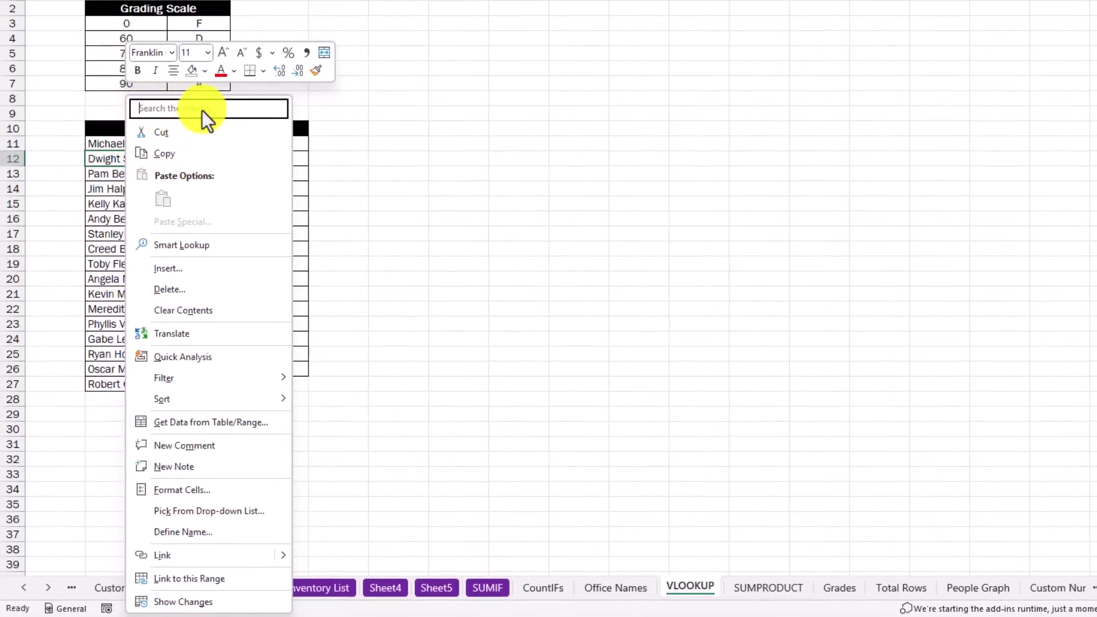
text(Analyze)
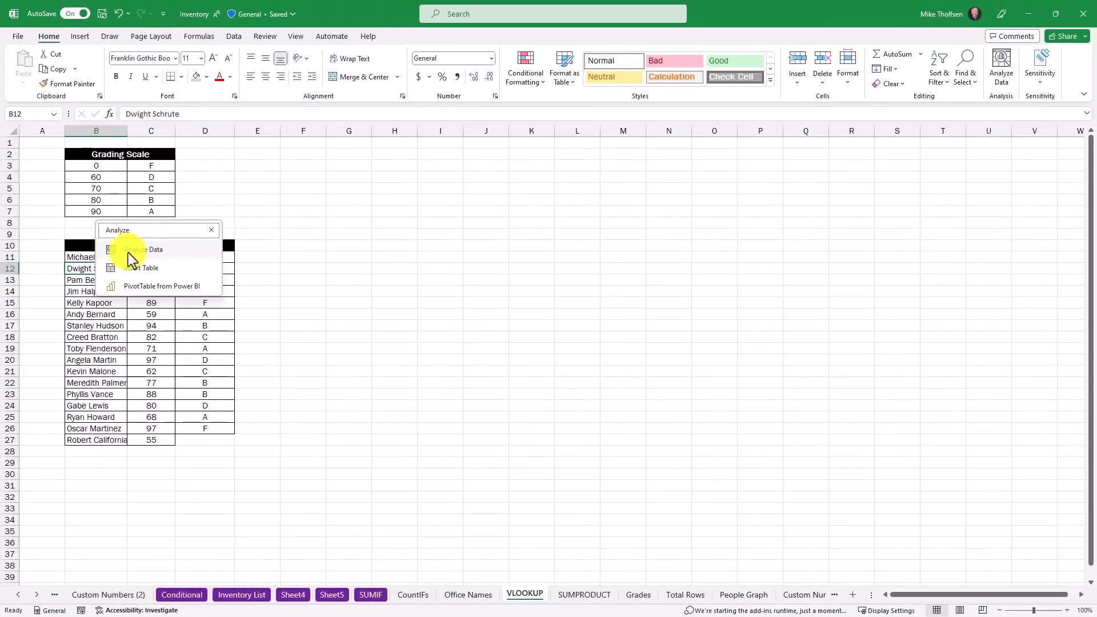
click(153, 251)
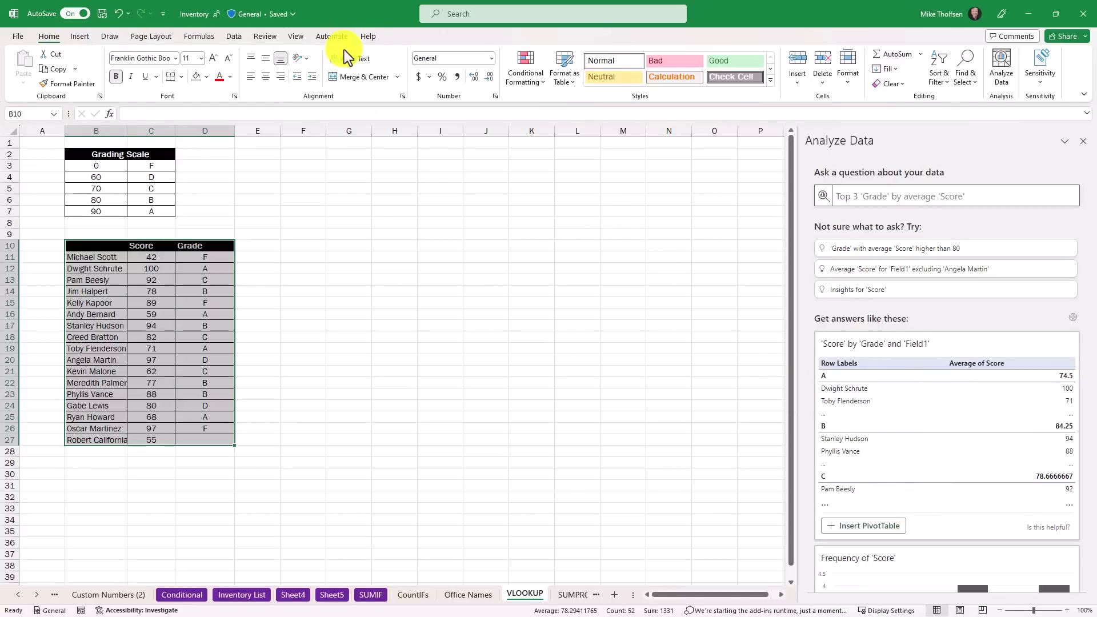
click(93, 302)
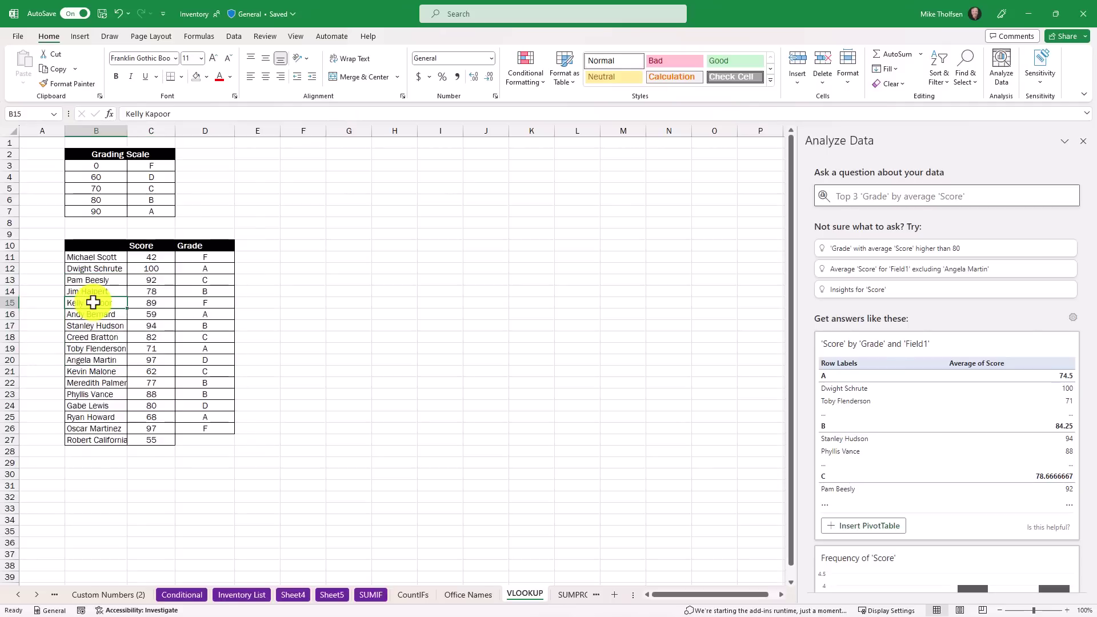
right_click(95, 303)
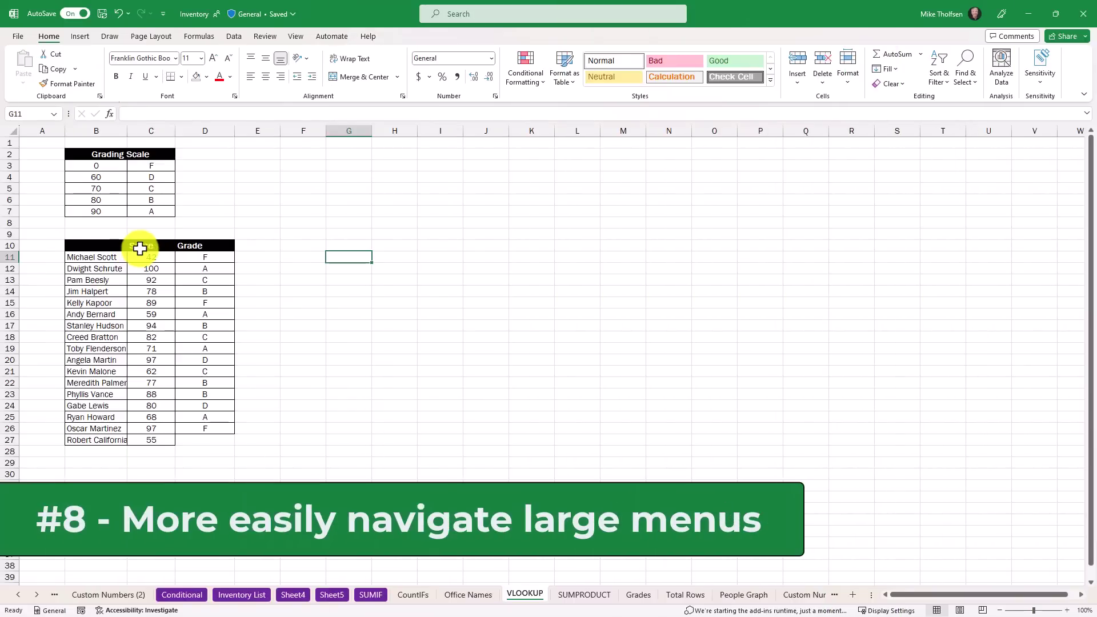
Open the Insert > Shapes gallery and move focus from Lines through Rectangles to Equation Shapes
click(81, 37)
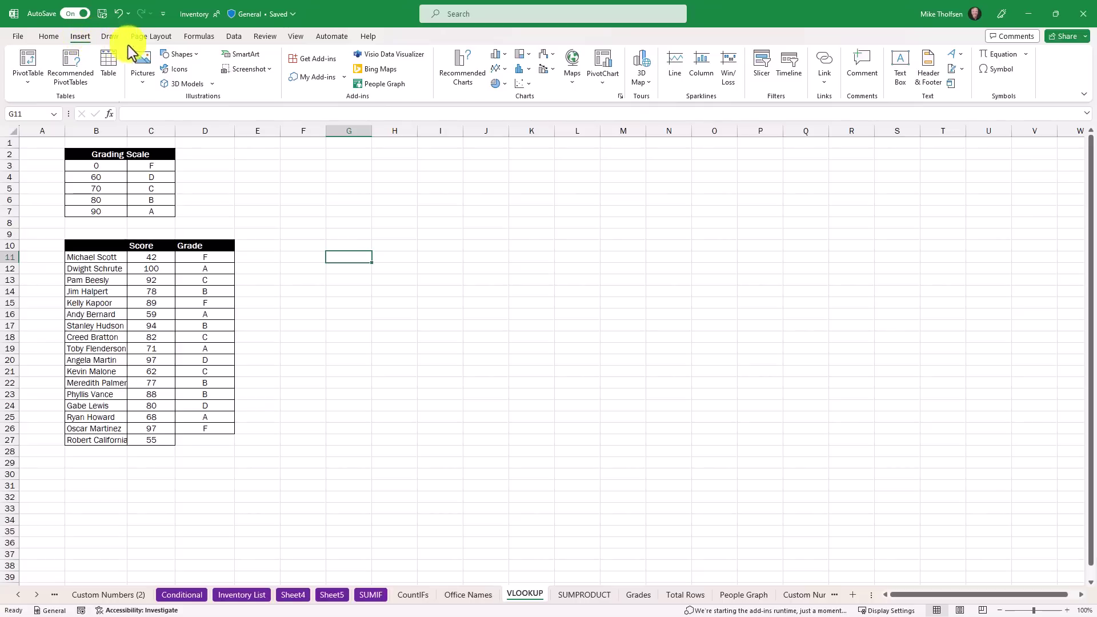
click(198, 54)
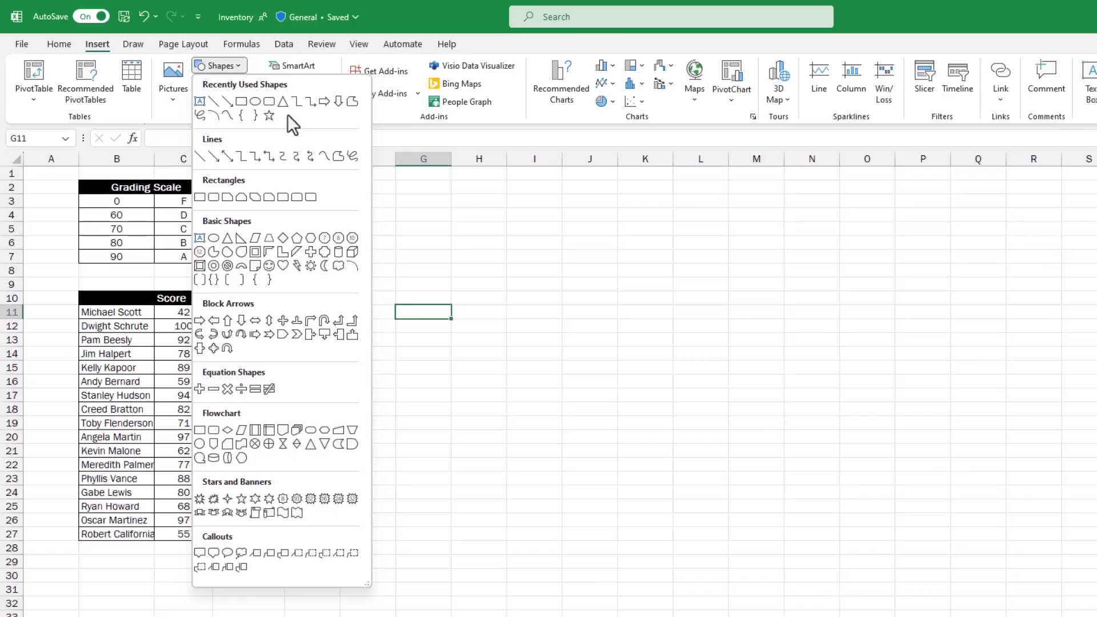
key(Tab)
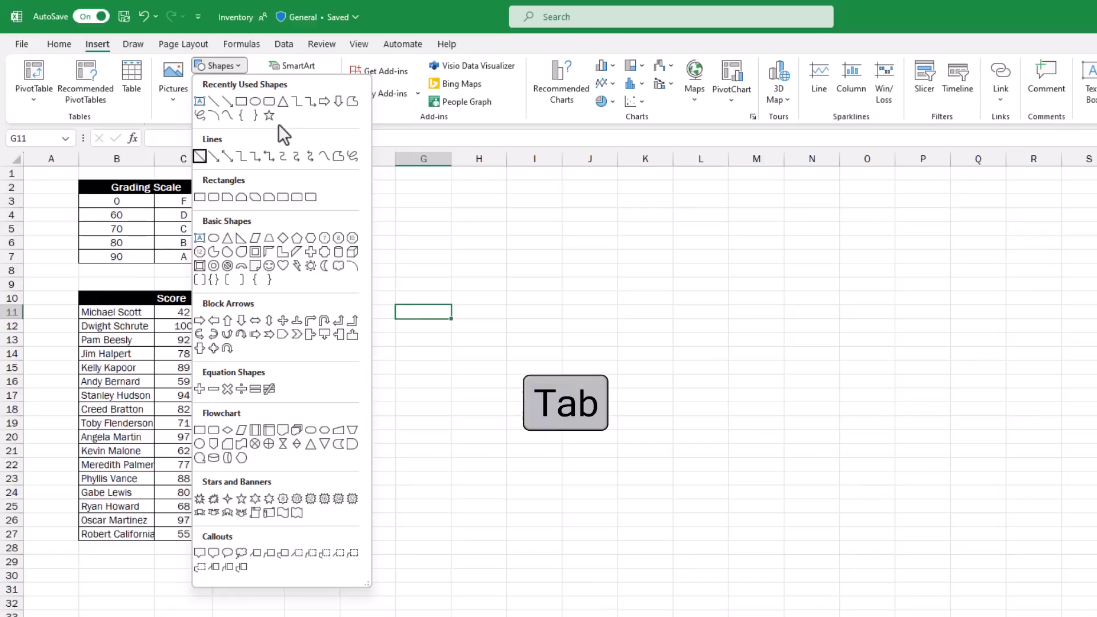
key(Down)
key(Tab)
key(Tab)
key(Tab)
Step through the stars and banners, then back through Basic Shapes to Recently Used Shapes
key(Tab)
key(Tab)
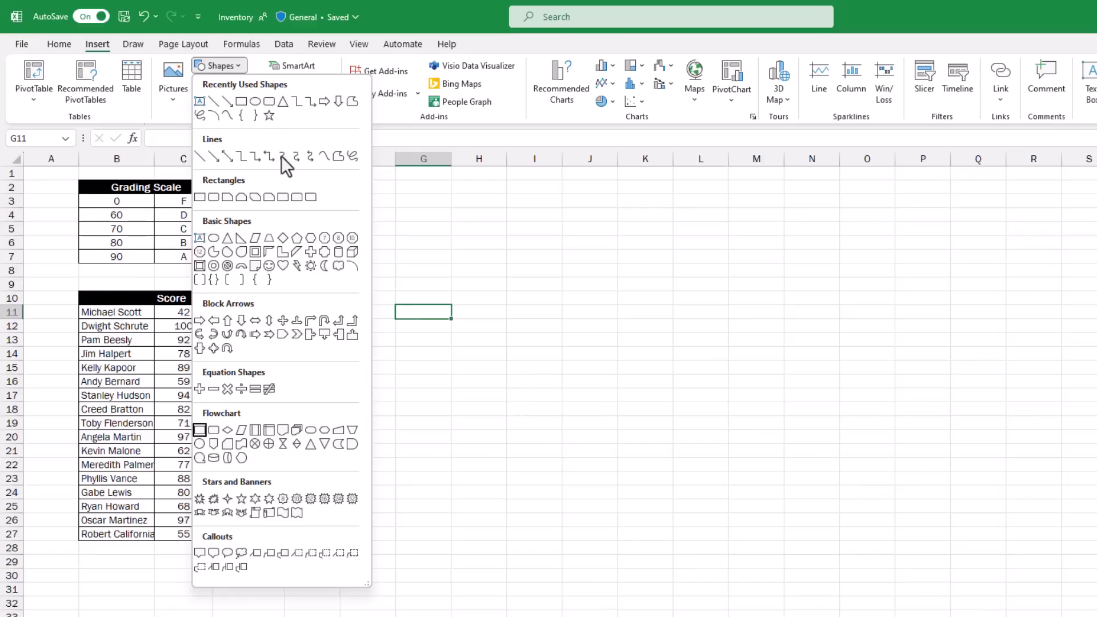
key(Right)
key(Right)
key(Right)
key(Right)
key(Right)
key(Right)
key(Right)
key(Right)
key(Left)
key(Left)
key(Left)
key(Left)
key(Left)
key(Down)
key(Up)
key(Up)
key(Up)
key(Up)
key(Up)
key(Up)
key(Up)
key(Up)
key(Up)
key(Up)
key(Up)
key(Tab)
key(Tab)
key(Tab)
key(Tab)
key(Left)
key(Left)
key(Left)
key(Left)
key(shift+Tab)
key(shift+Tab)
key(shift+Tab)
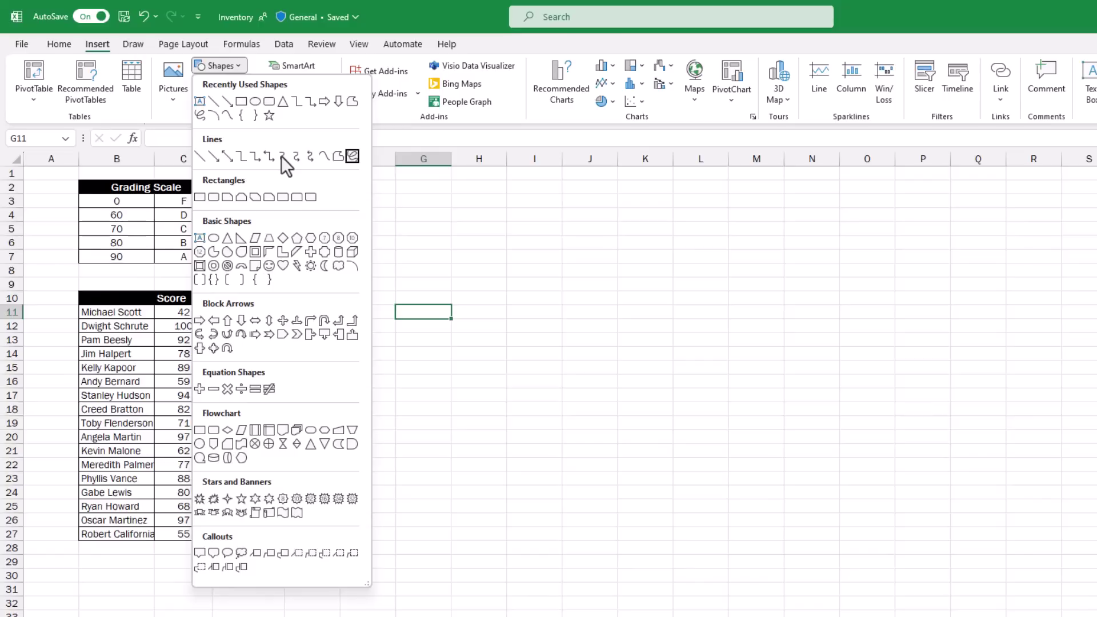